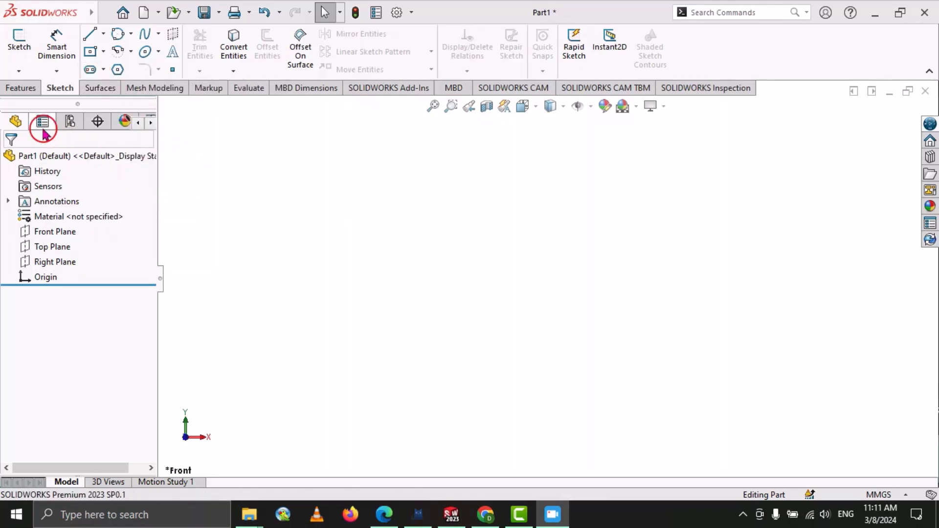
Start a sketch on the Front Plane and draw a horizontal straight slot from the origin, about 54 mm between centres
left_click(20, 47)
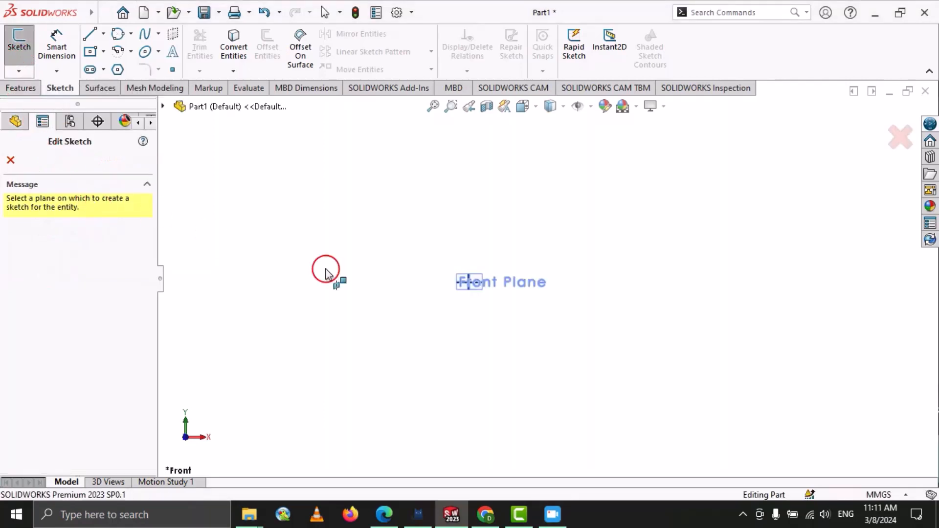
left_click(474, 281)
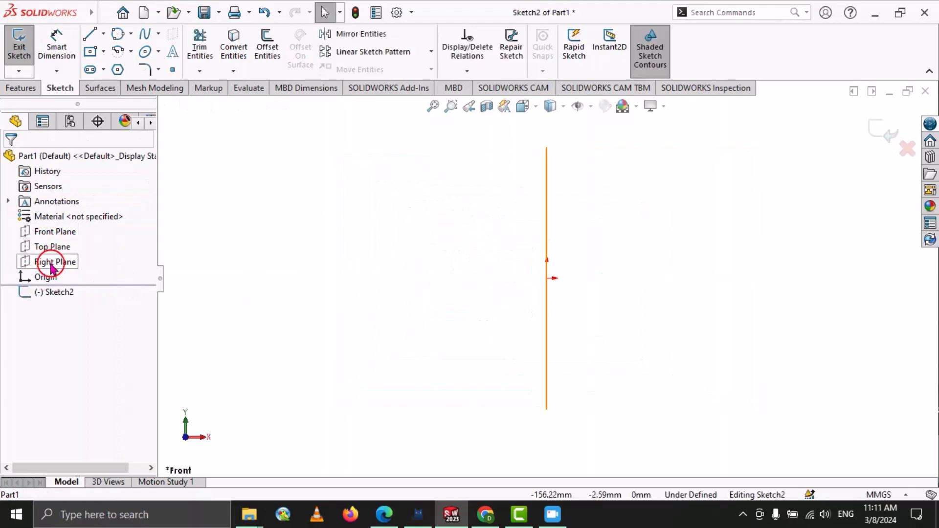
left_click(104, 72)
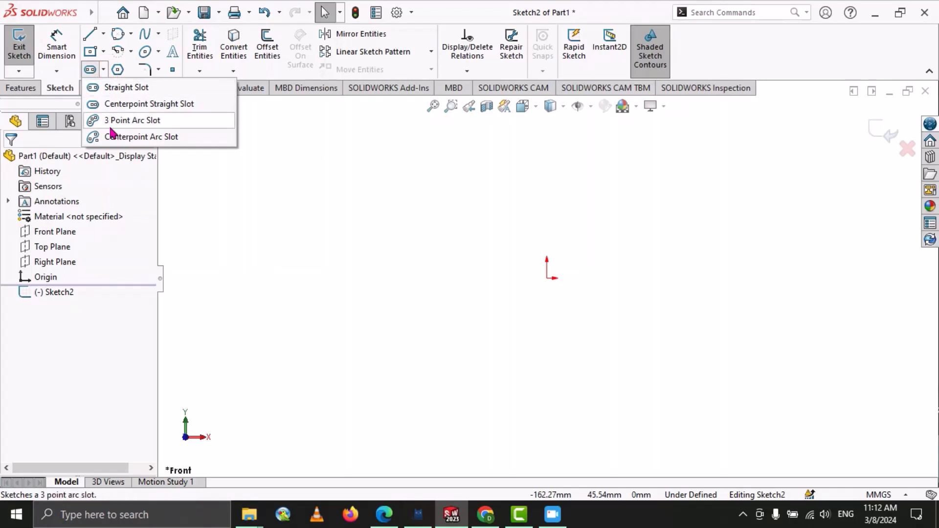
left_click(117, 92)
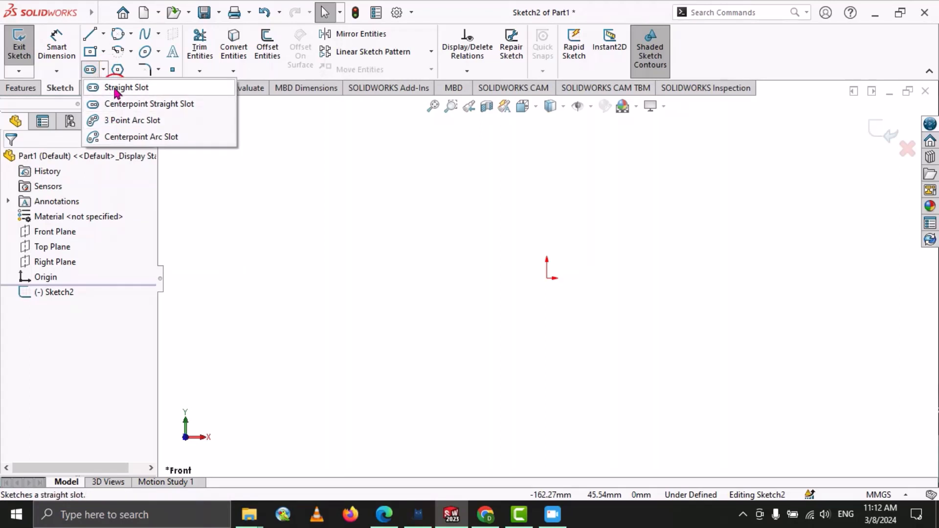
left_click(141, 88)
left_click(116, 246)
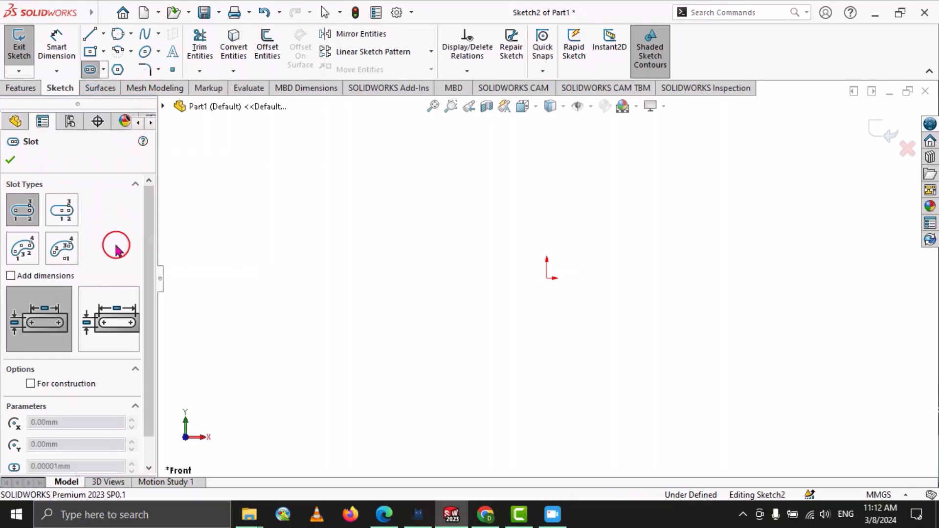
left_click(30, 211)
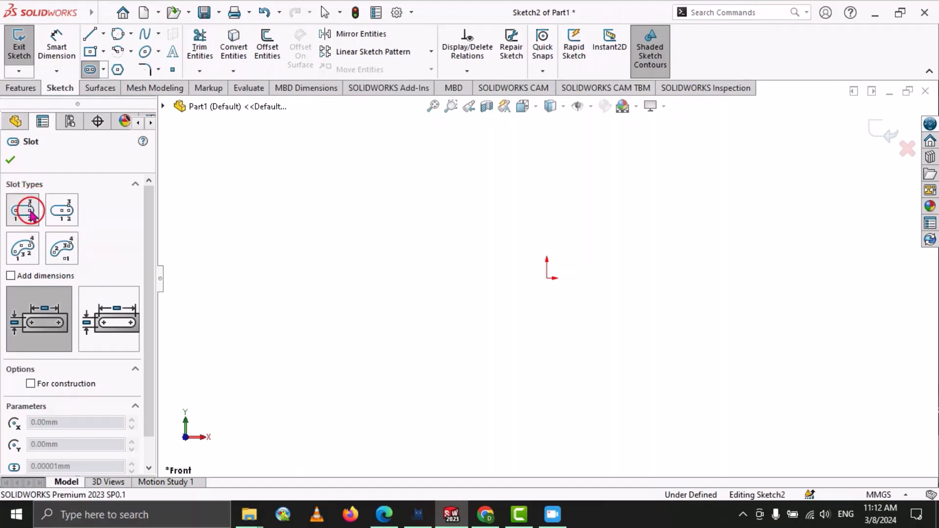
left_click(547, 278)
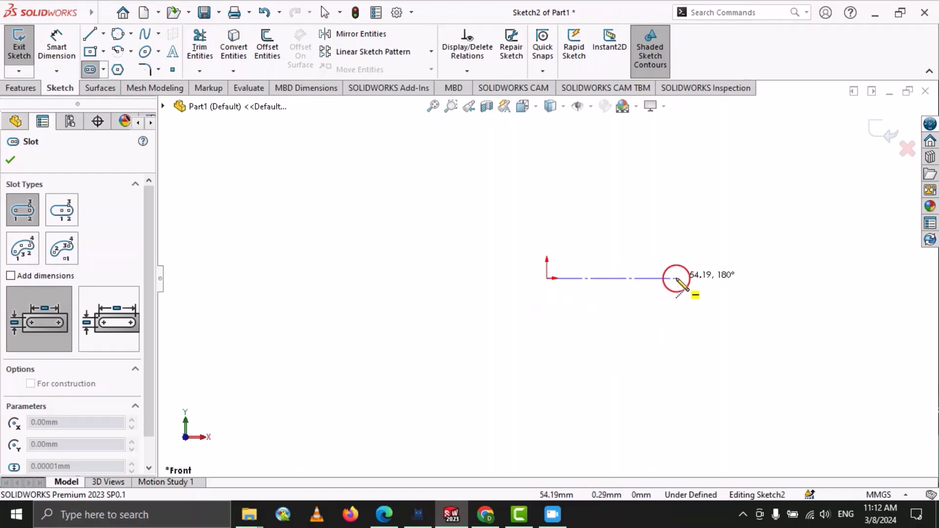
left_click(676, 278)
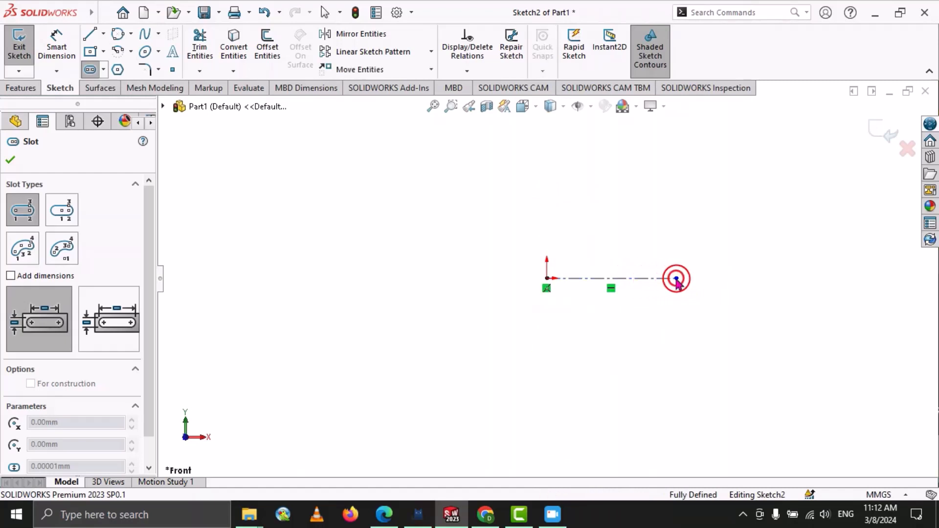
left_click(676, 253)
right_click(676, 253)
left_click(709, 263)
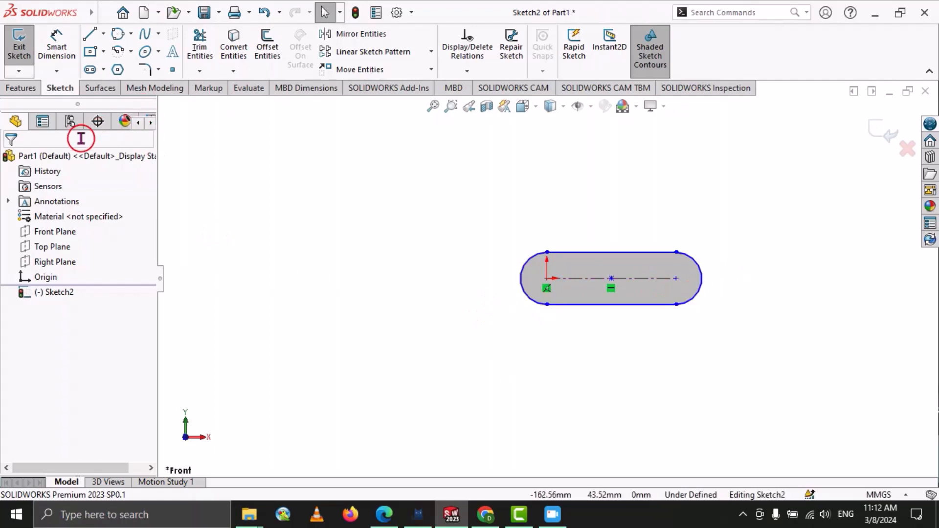
Sketch a vertical straight slot upward from the origin, about 60 mm between centres and 28 mm wide
left_click(92, 71)
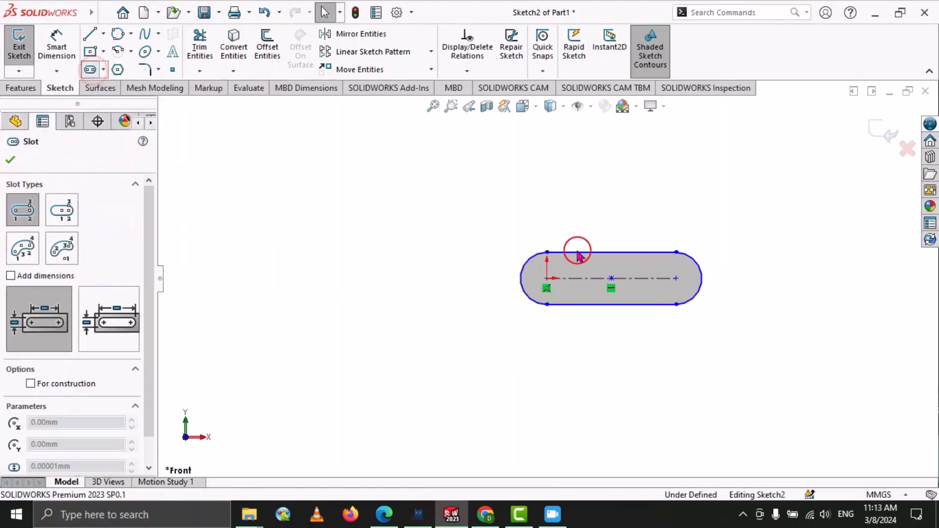
left_click(547, 278)
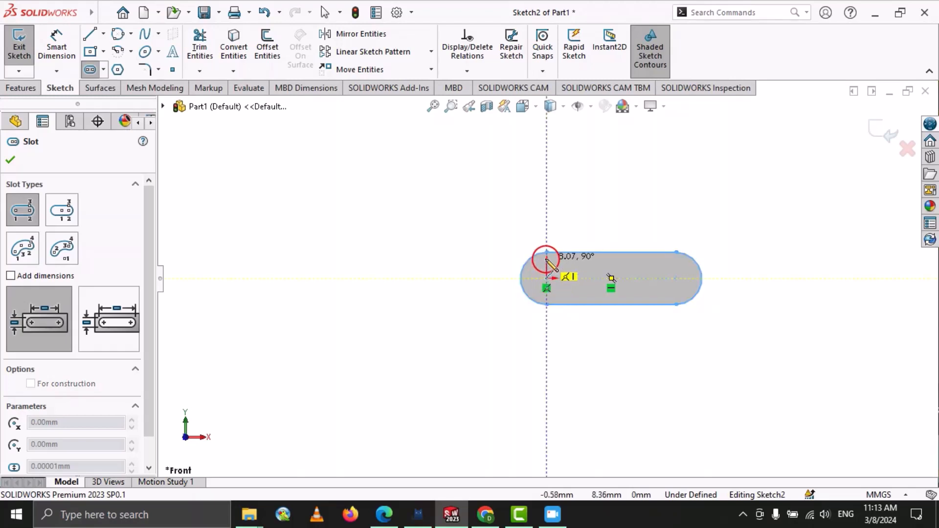
left_click(546, 138)
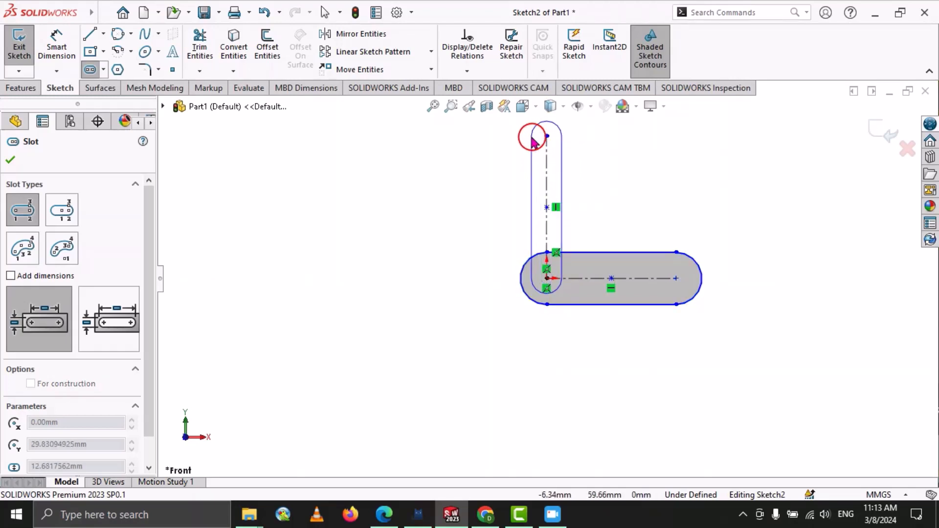
left_click(513, 139)
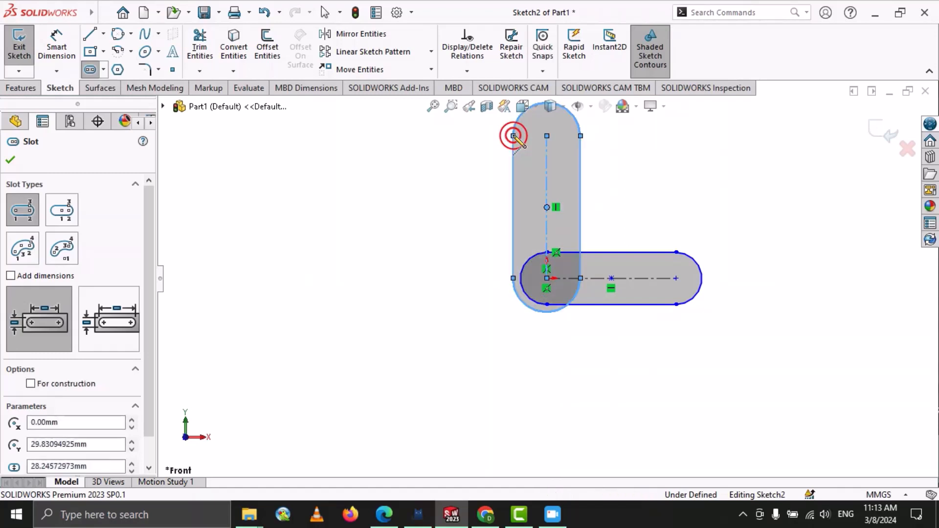
right_click(513, 137)
left_click(533, 144)
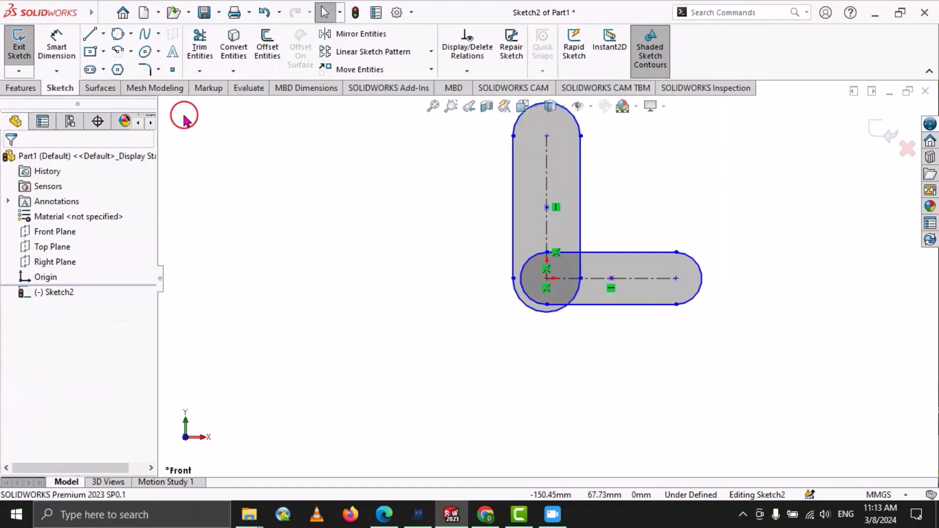
Sketch an inclined straight slot from the origin down to the left, about 35 mm wide
left_click(91, 71)
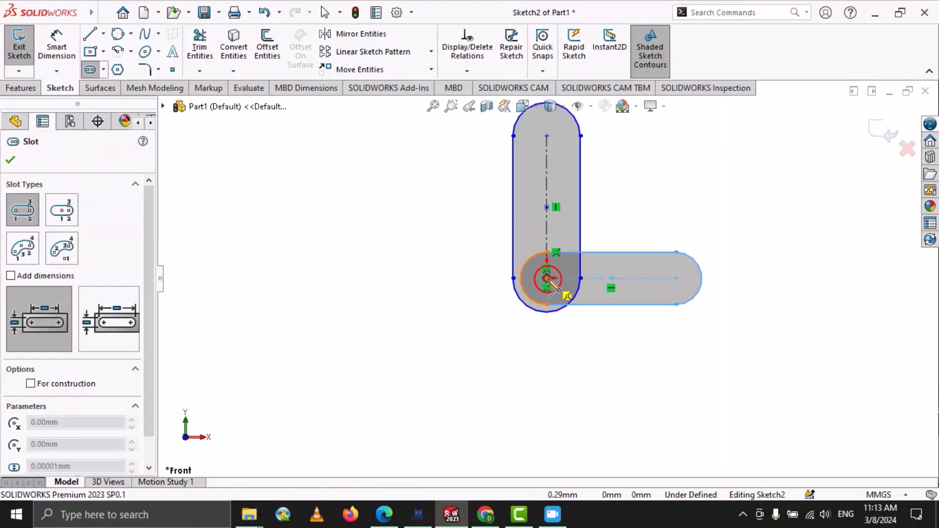
left_click(546, 278)
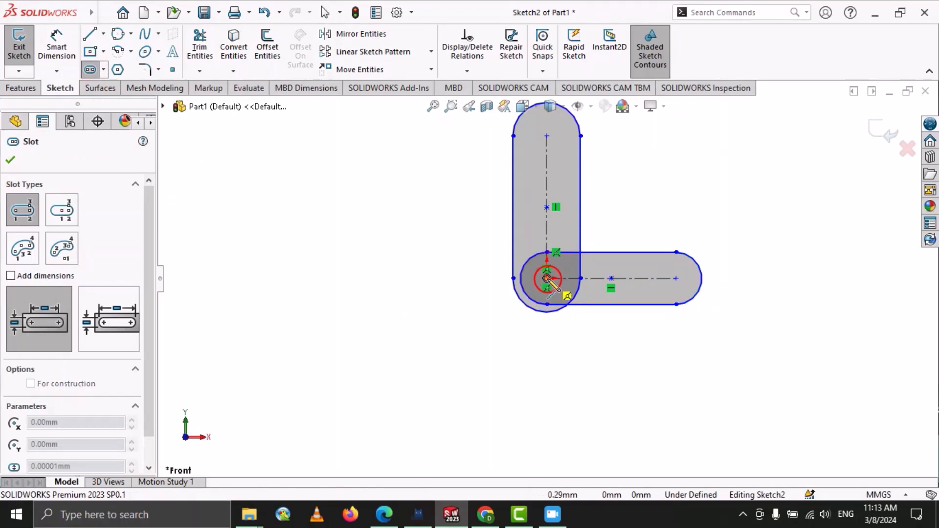
left_click(377, 407)
left_click(354, 373)
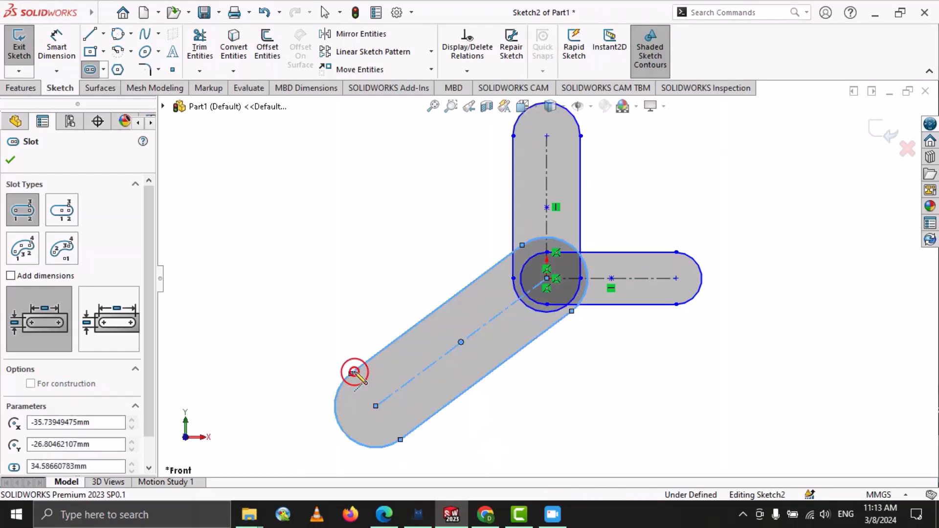
right_click(354, 372)
left_click(387, 379)
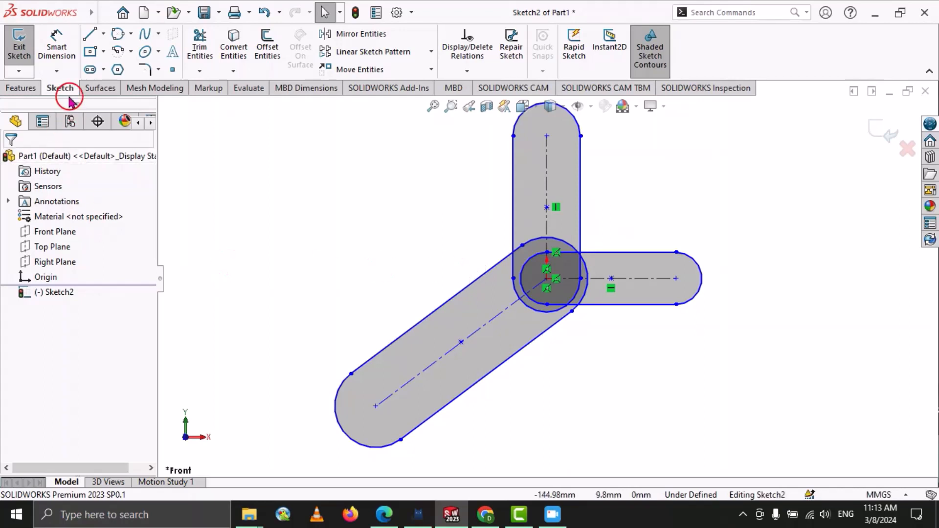
Dimension the horizontal slot's centre-to-centre distance as 100 mm
left_click(65, 53)
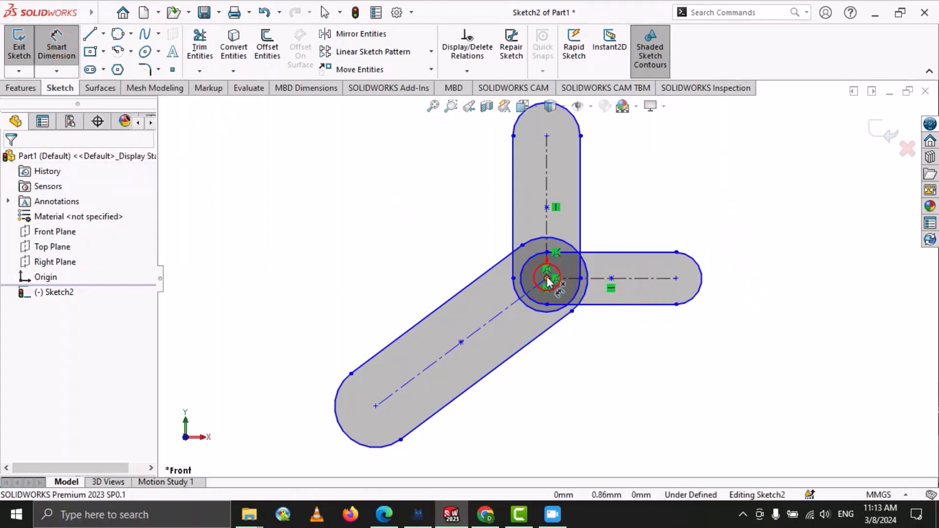
left_click(547, 278)
left_click(675, 279)
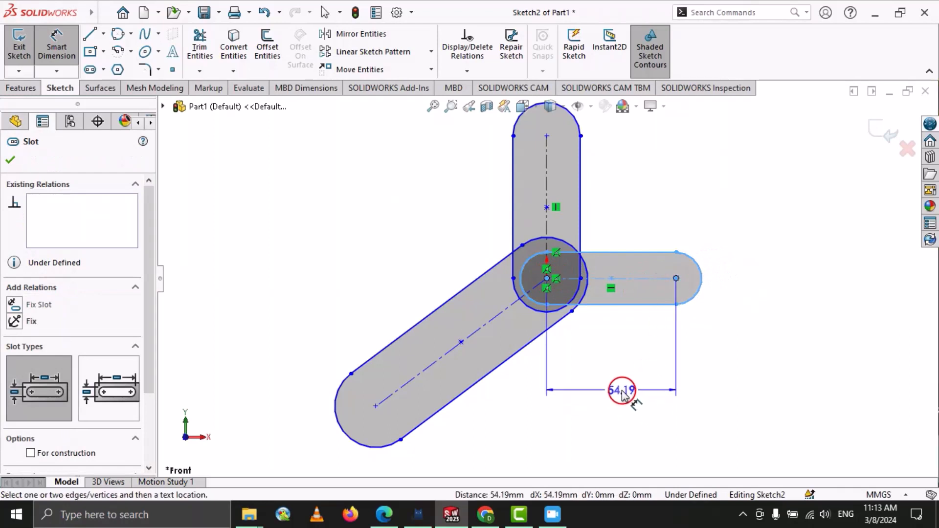
left_click(622, 393)
type("1")
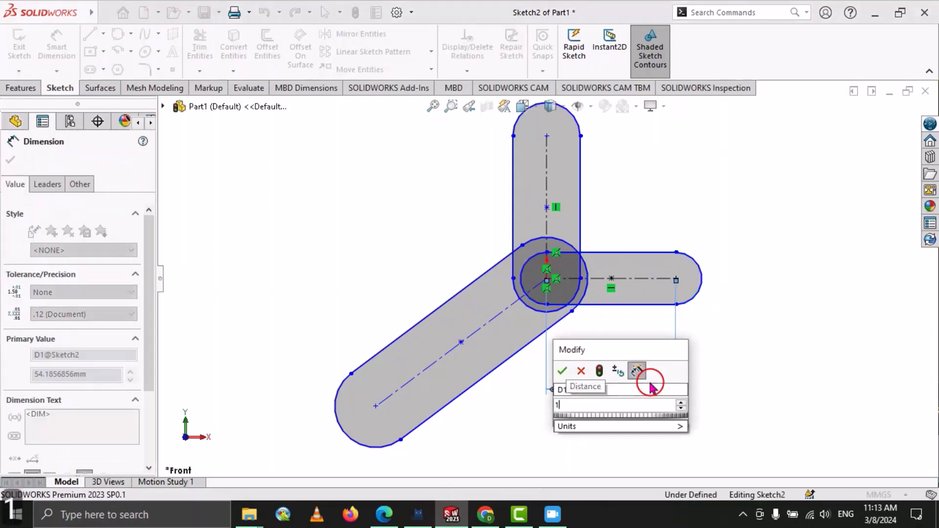
type("00")
key("Return")
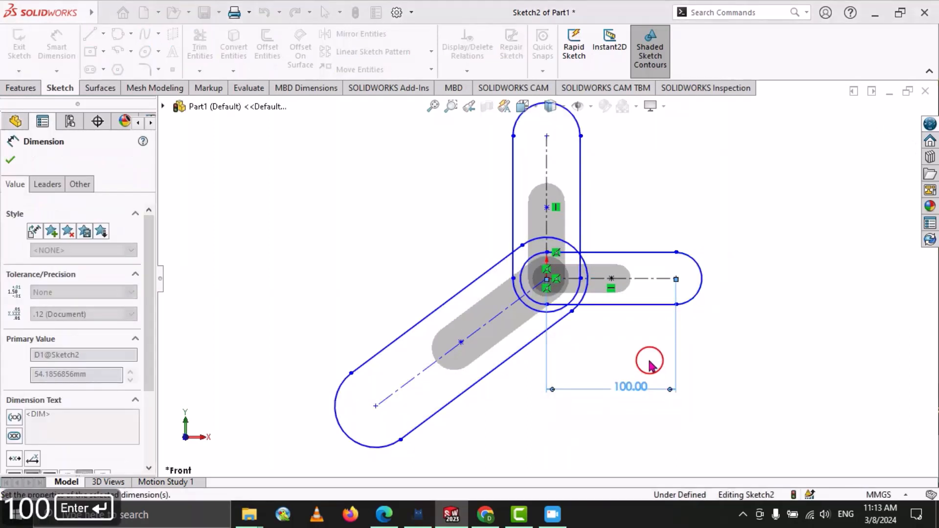
Dimension the horizontal slot's end arc with a radius of 20 mm
left_click(703, 269)
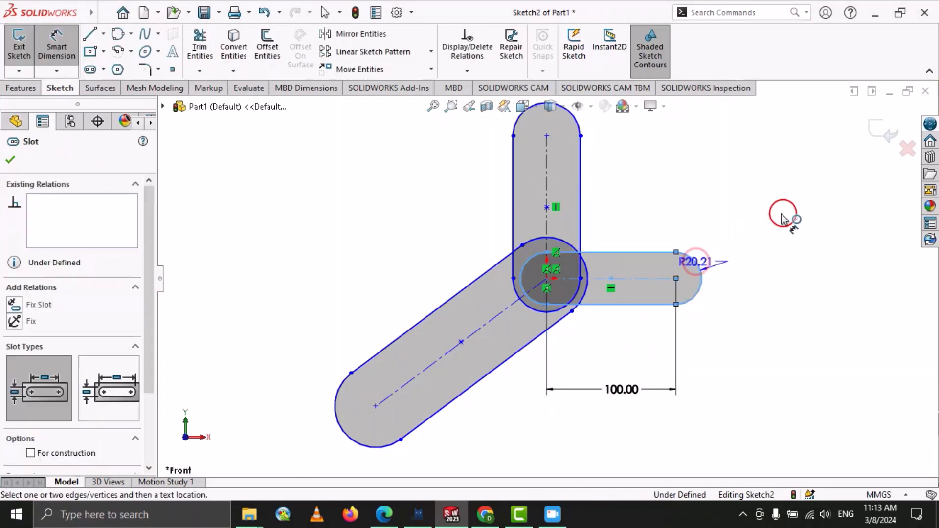
left_click(783, 216)
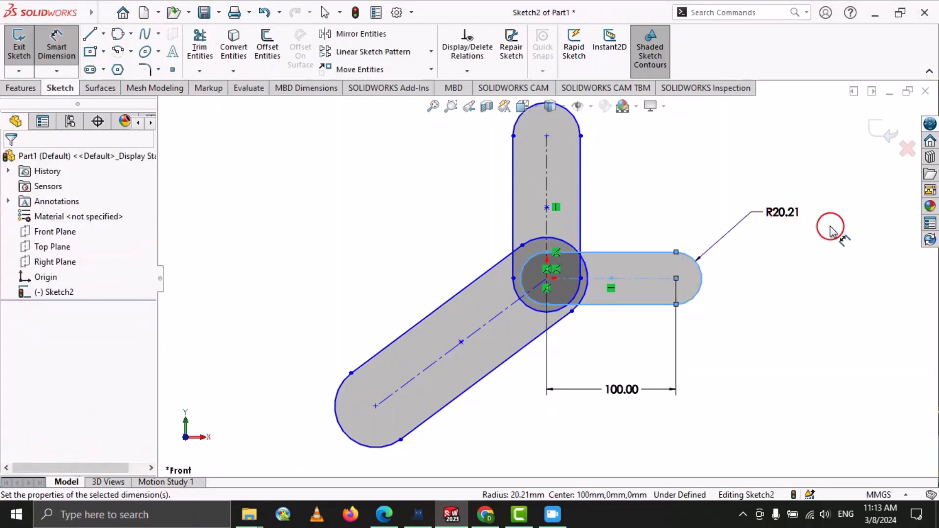
type("20")
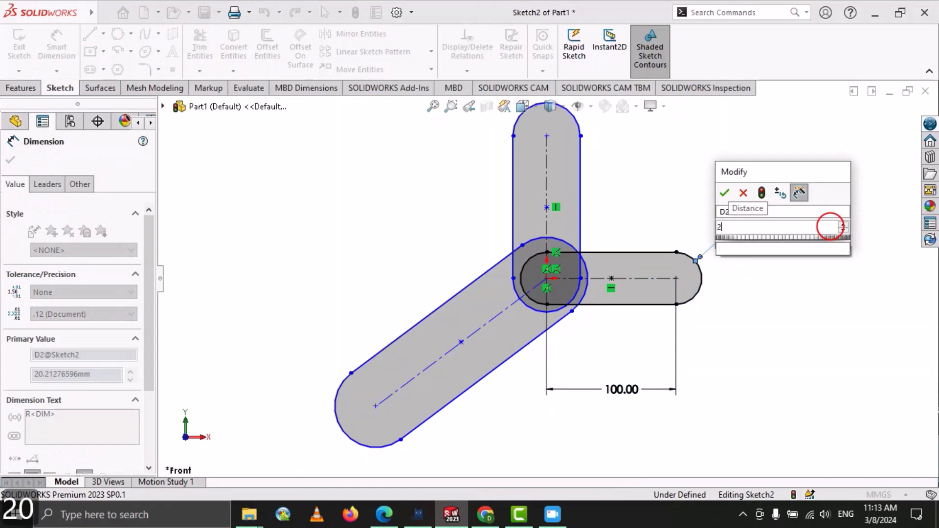
key("Return")
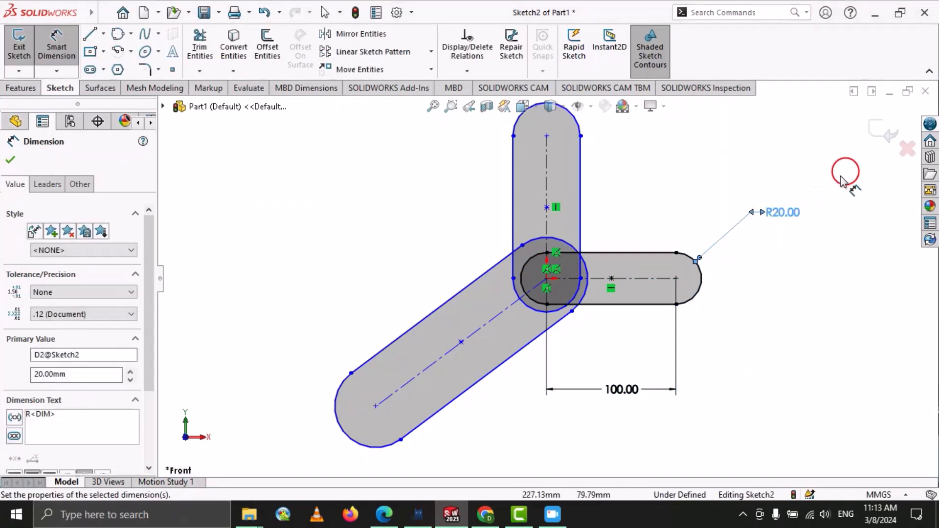
left_click(18, 166)
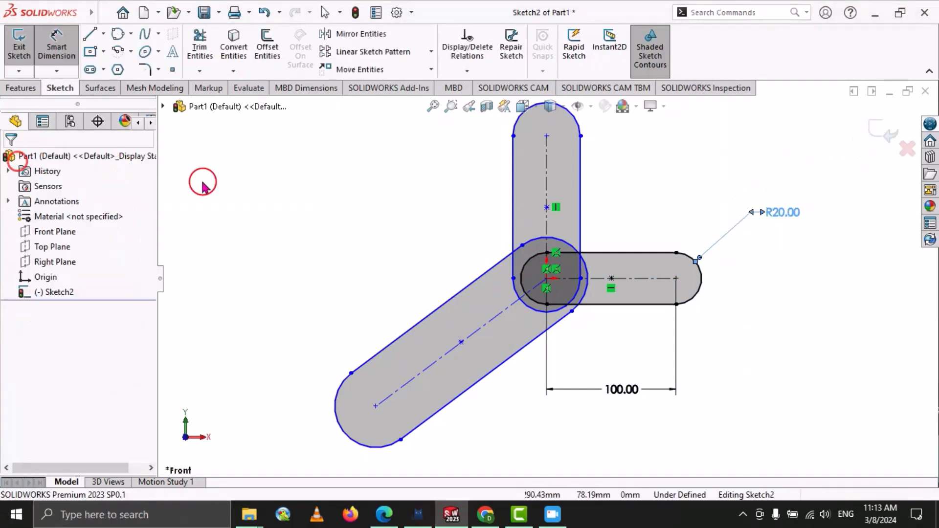
Sketch a horizontal centerpoint straight slot left of the existing slots, about 111 mm from midpoint to end centre and 58 mm wide
scroll(549, 273, "up", 3)
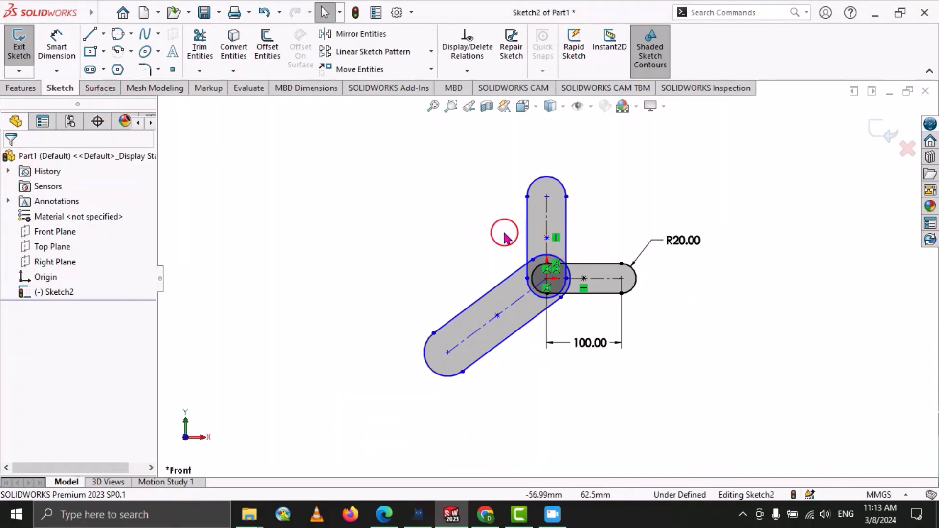
scroll(522, 237, "up", 1)
scroll(477, 310, "down", 3)
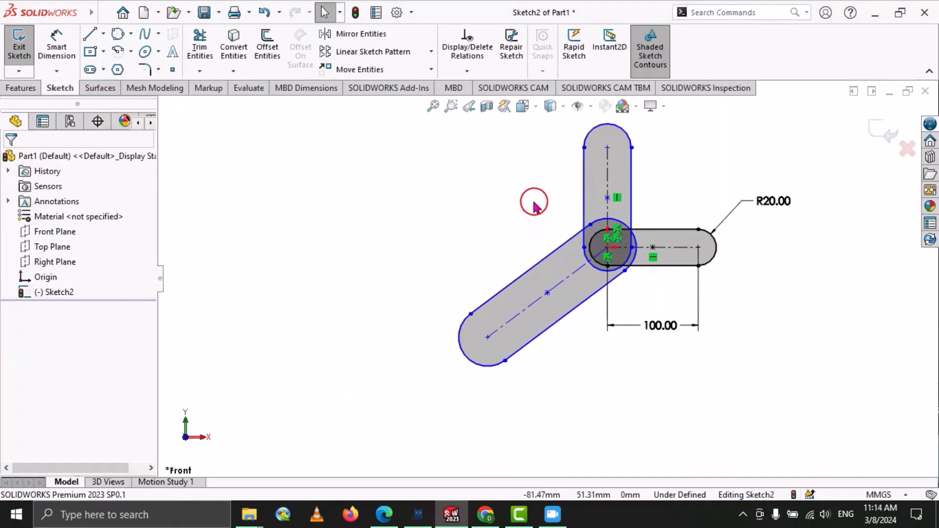
left_click(105, 70)
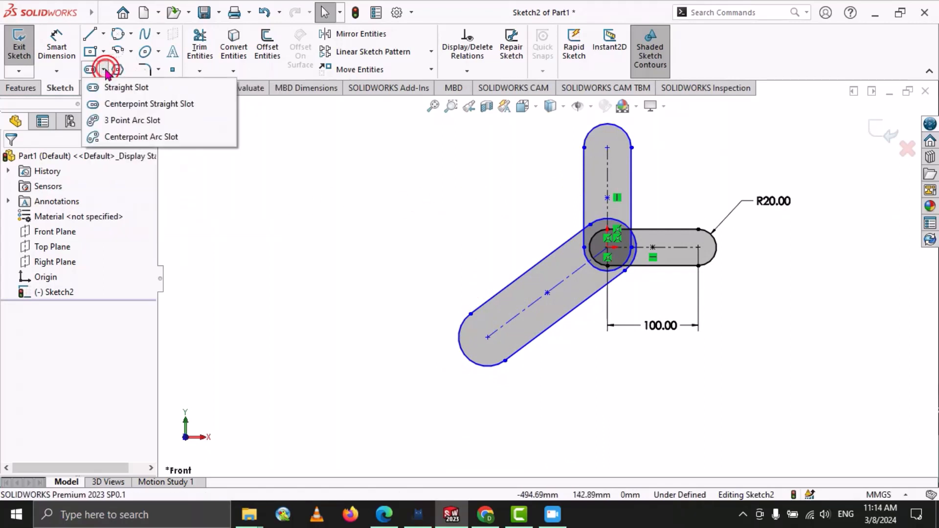
left_click(168, 105)
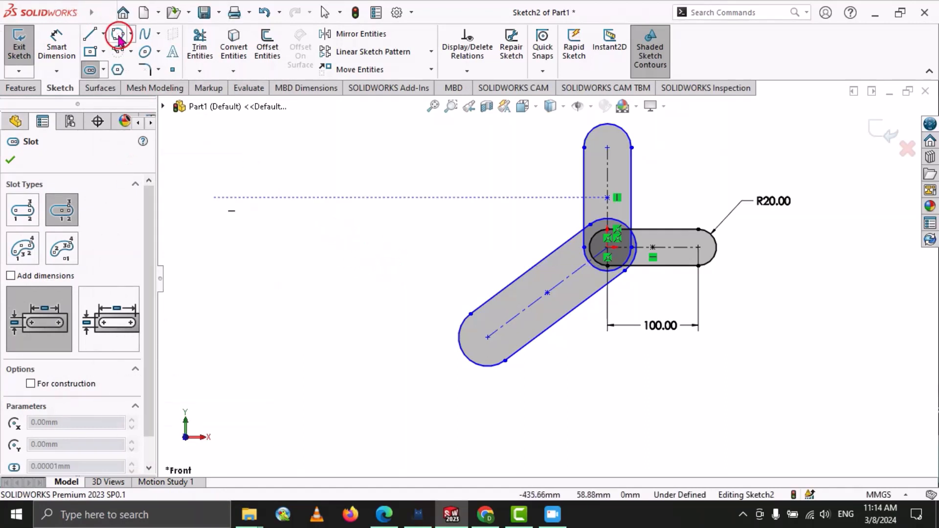
left_click(104, 34)
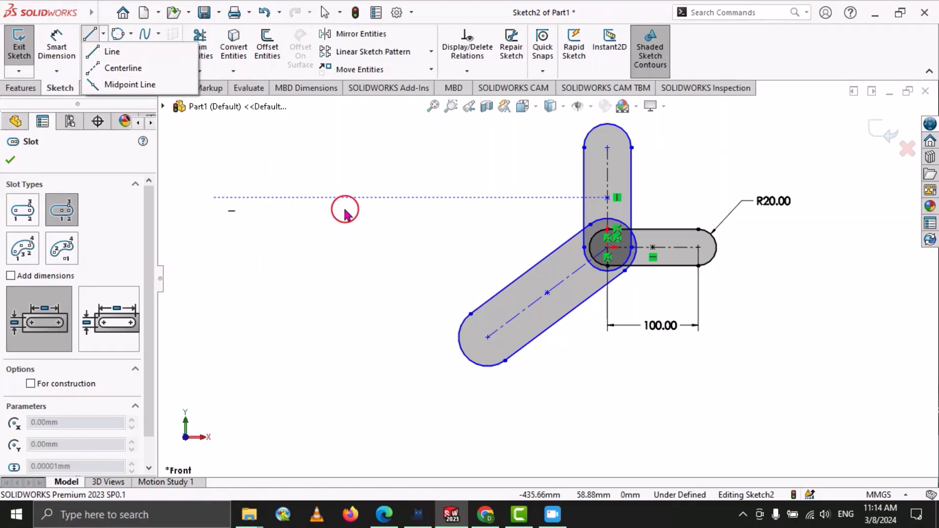
left_click(63, 215)
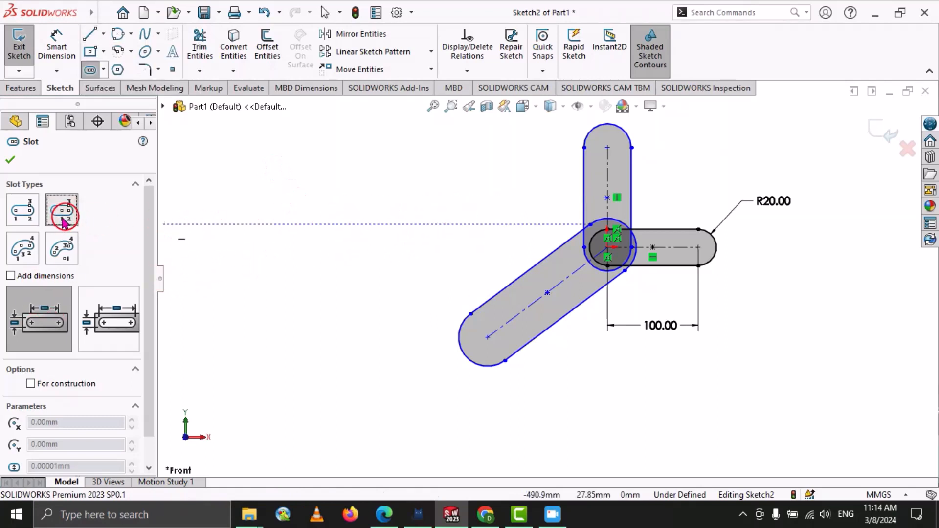
left_click(341, 215)
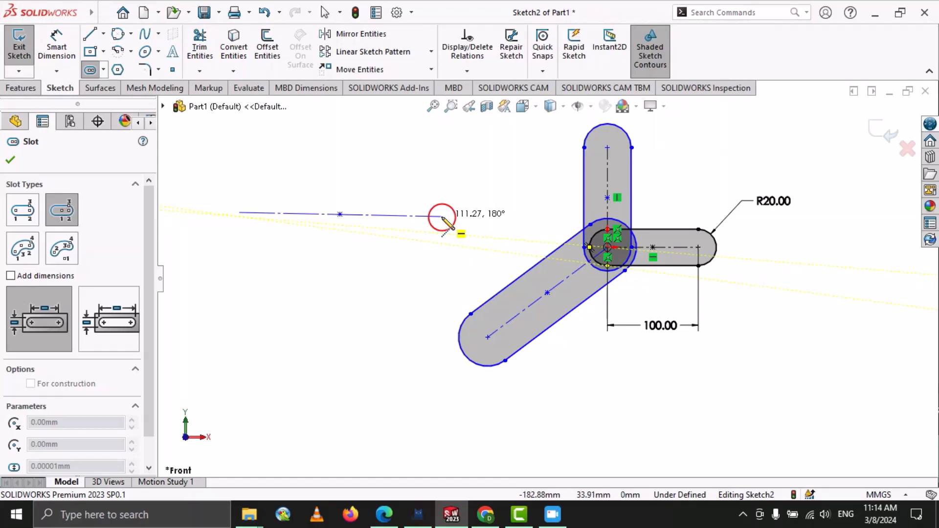
left_click(441, 215)
left_click(441, 189)
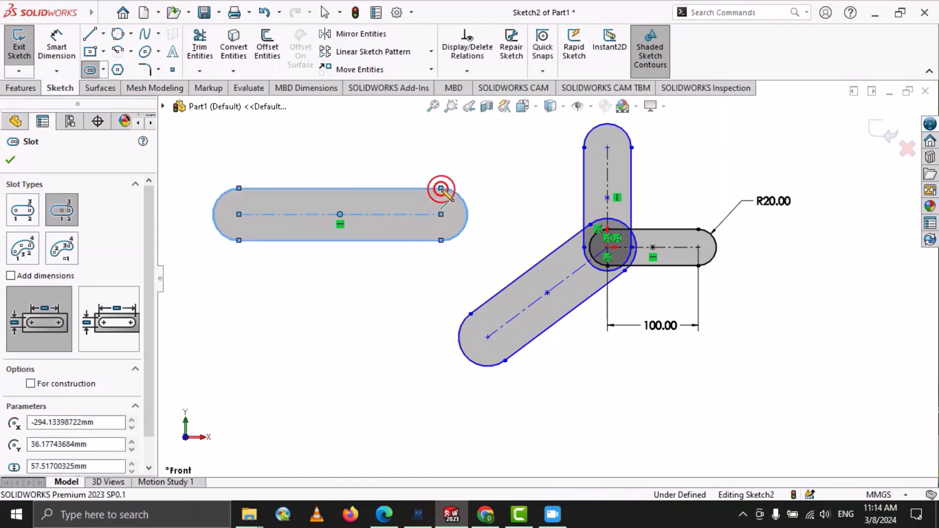
right_click(441, 189)
left_click(472, 198)
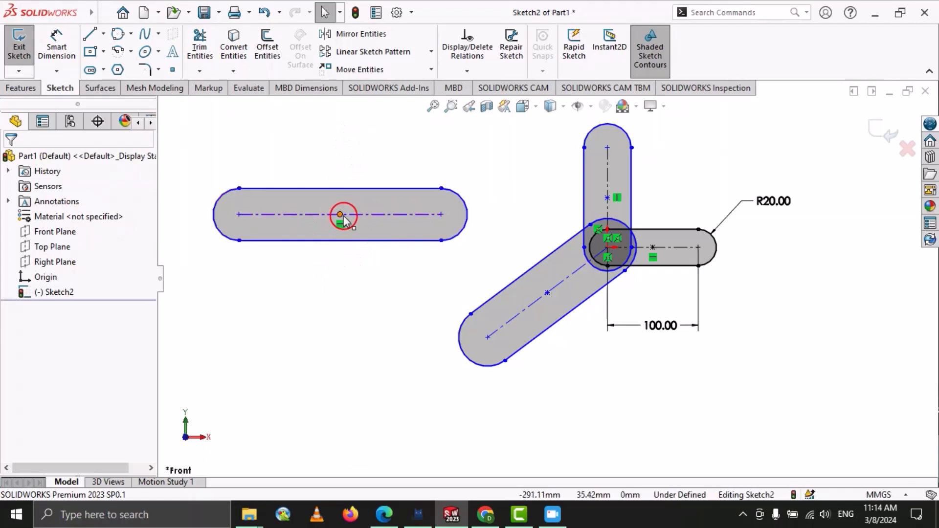
left_click(103, 69)
left_click(108, 87)
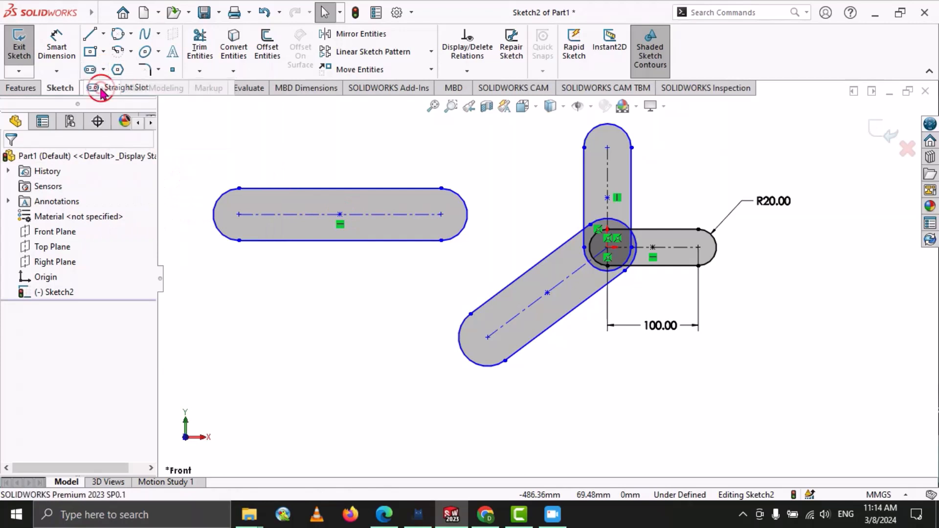
left_click(341, 214)
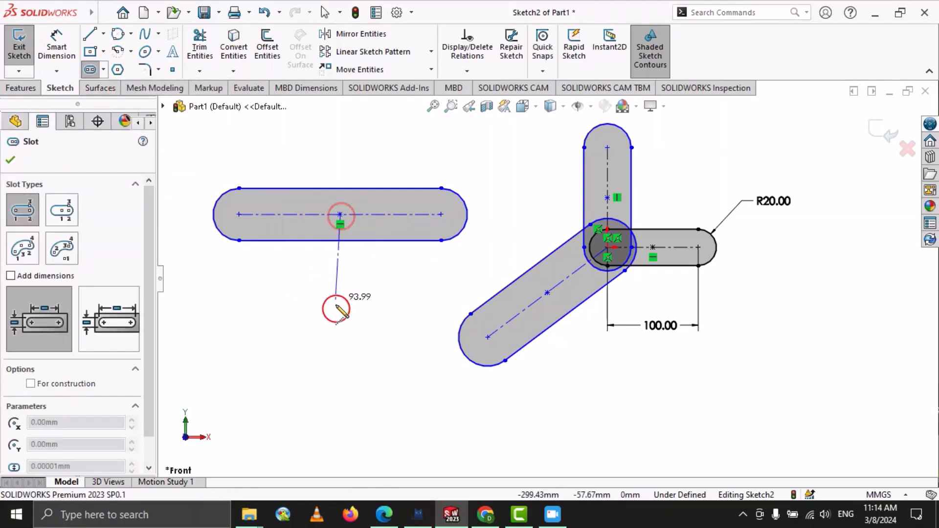
left_click(340, 361)
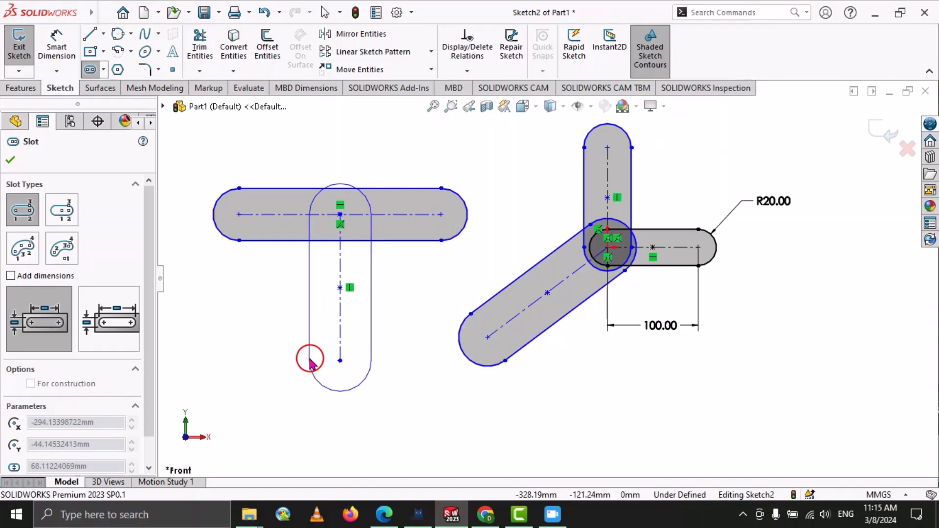
key("Escape")
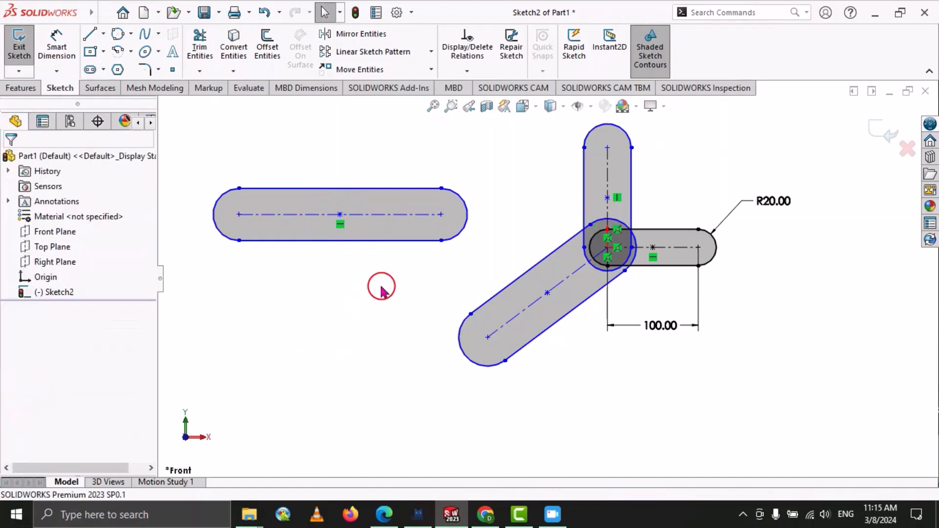
Sketch a vertical centerpoint straight slot on the left horizontal slot's midpoint, about 127 mm from midpoint to end centre and 83 mm wide
left_click(103, 74)
left_click(147, 101)
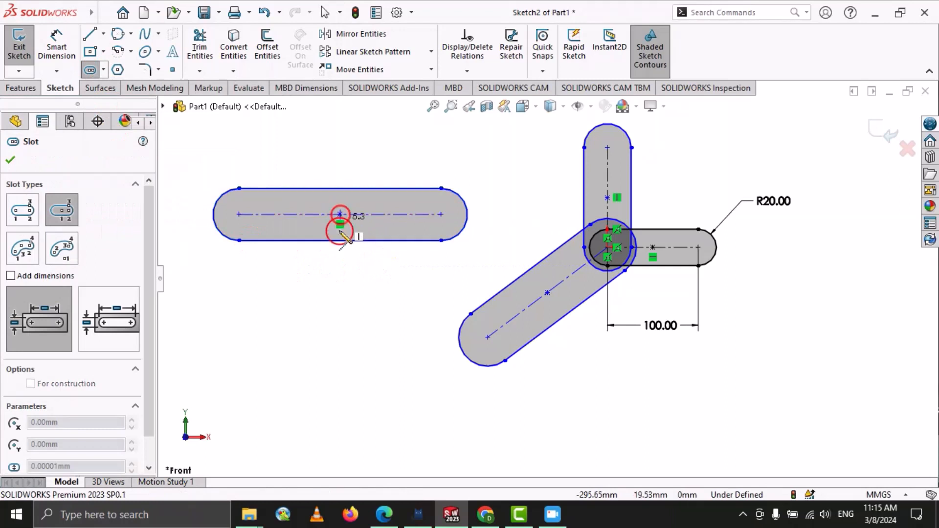
left_click(341, 214)
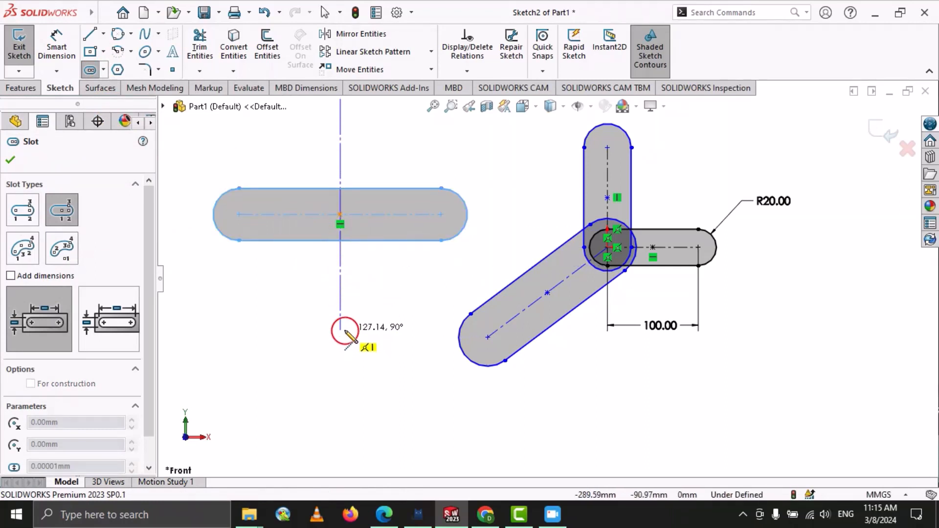
left_click(344, 330)
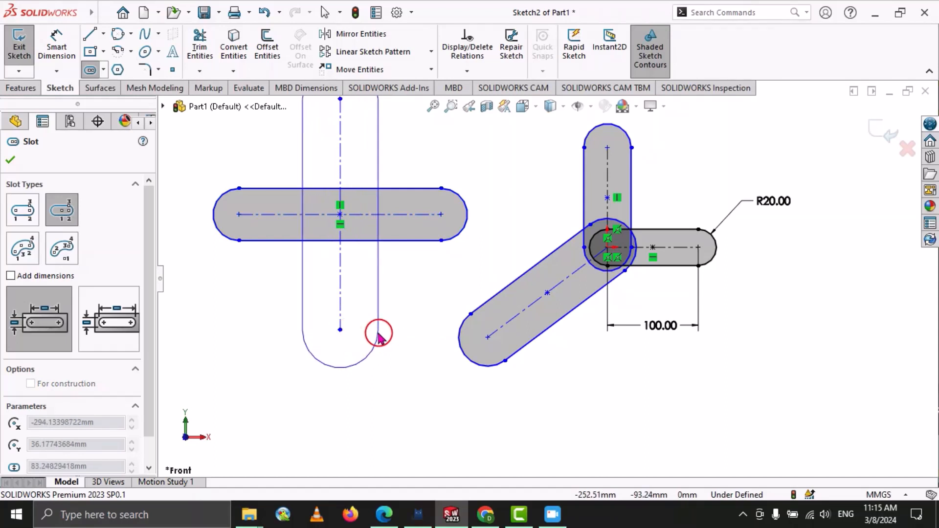
left_click(378, 334)
right_click(379, 333)
left_click(401, 340)
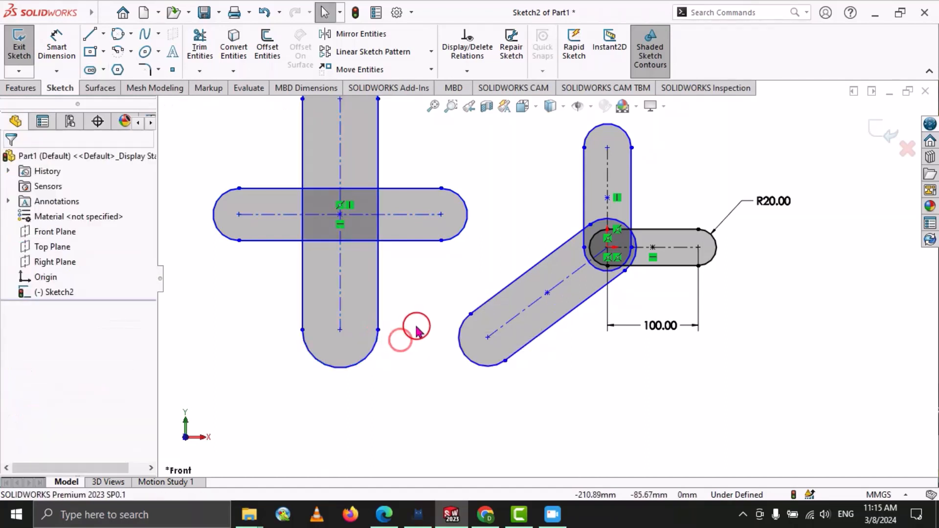
Sketch an upward-bulging 3 point arc slot right of the existing slots, with a 180° arc of about 124.5 mm radius and about 76 mm width
scroll(399, 329, "up", 4)
scroll(506, 211, "down", 1)
scroll(477, 266, "down", 1)
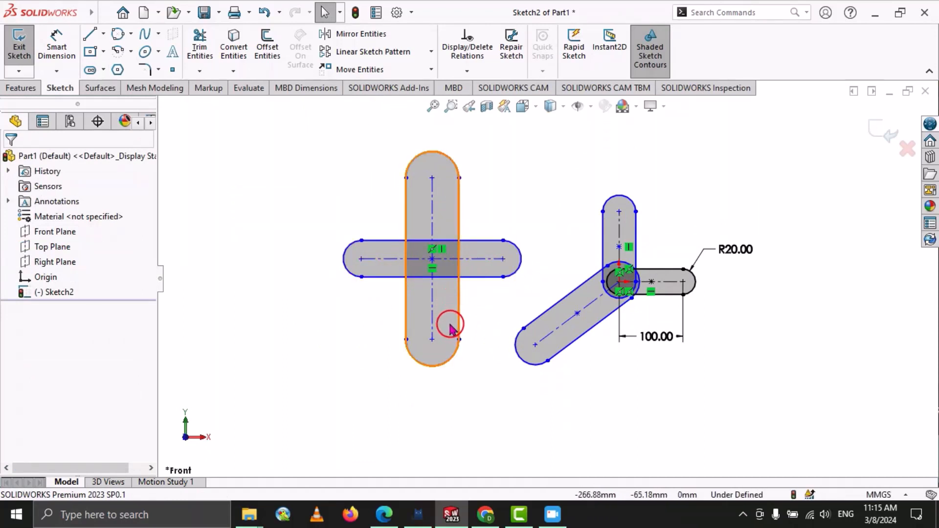
scroll(451, 324, "down", 1)
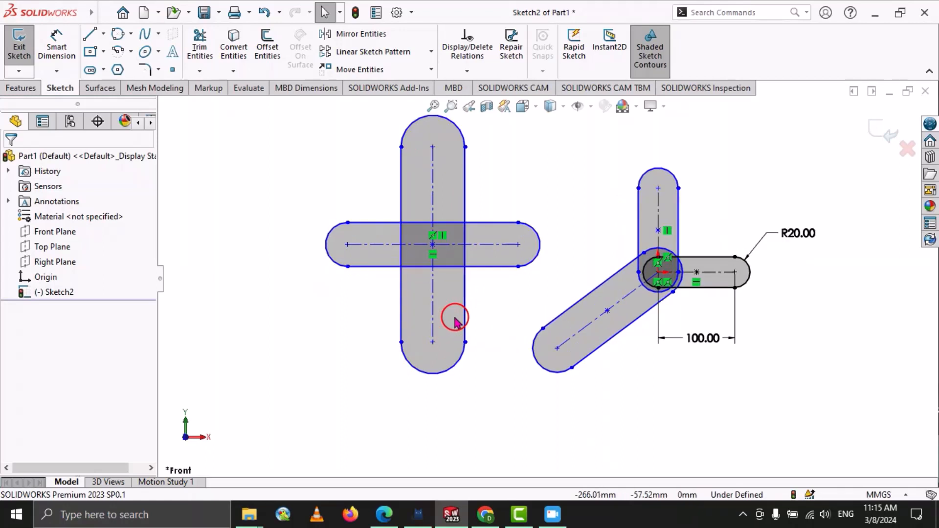
left_click(103, 69)
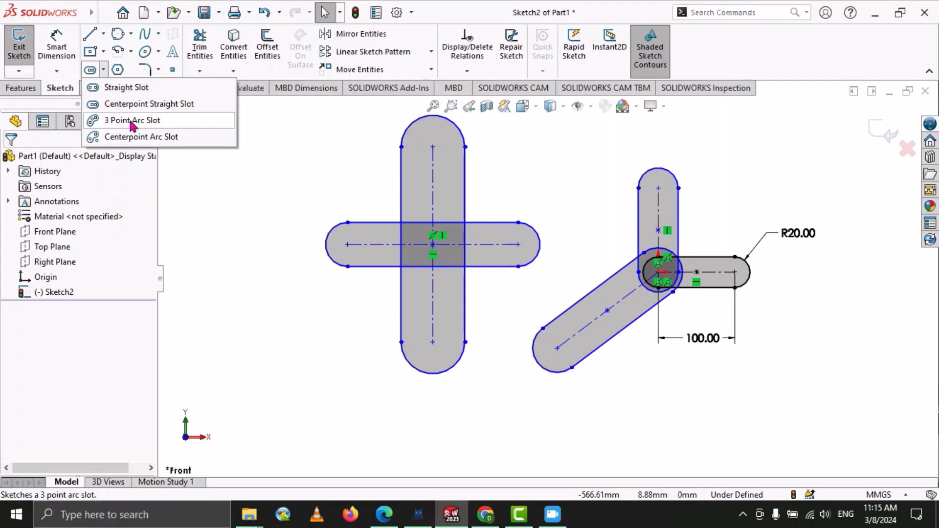
left_click(149, 123)
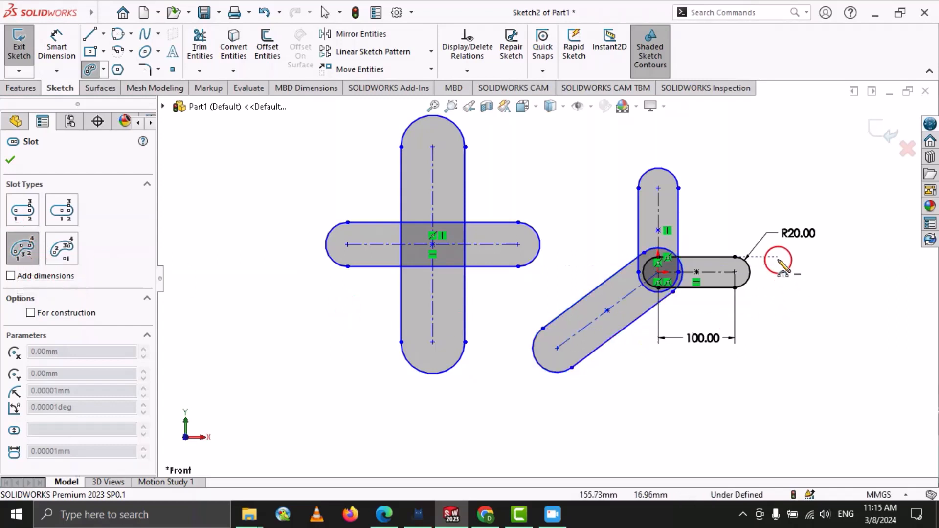
scroll(768, 289, "up", 3)
scroll(769, 273, "down", 2)
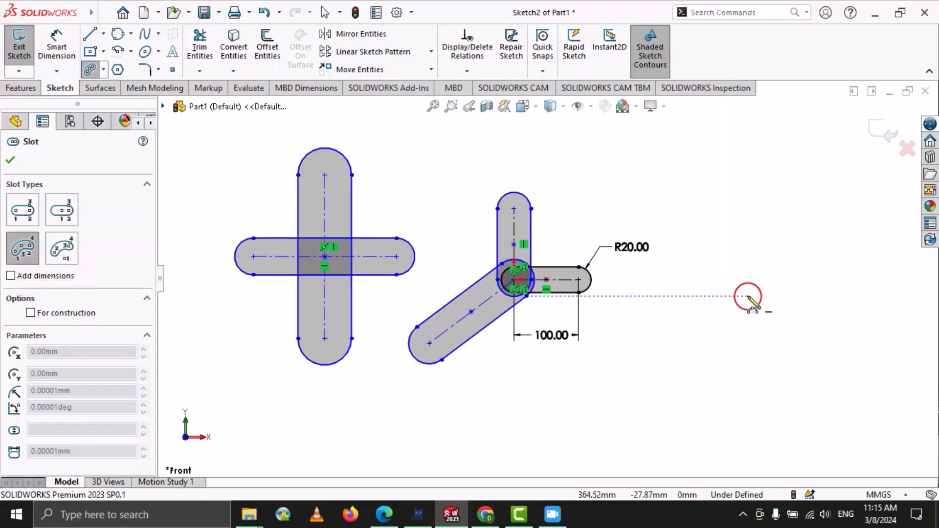
left_click(712, 280)
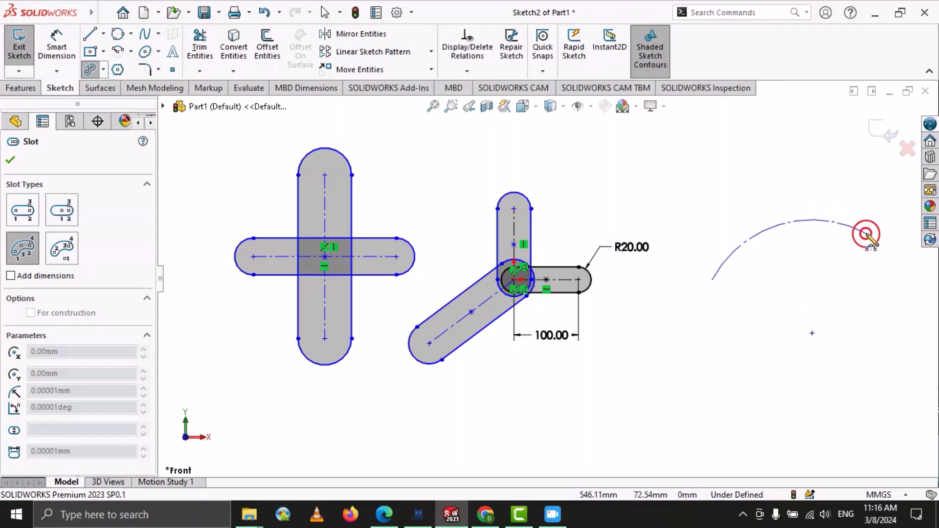
left_click(866, 234)
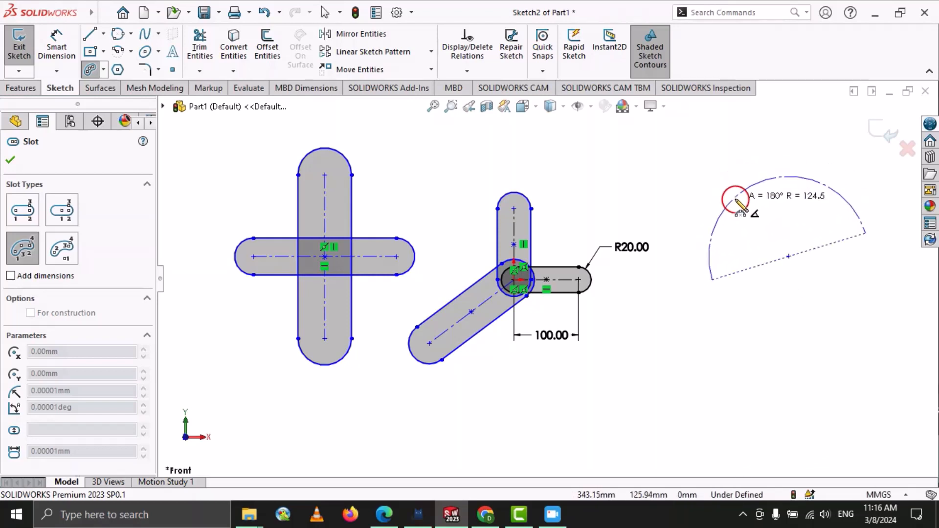
left_click(735, 199)
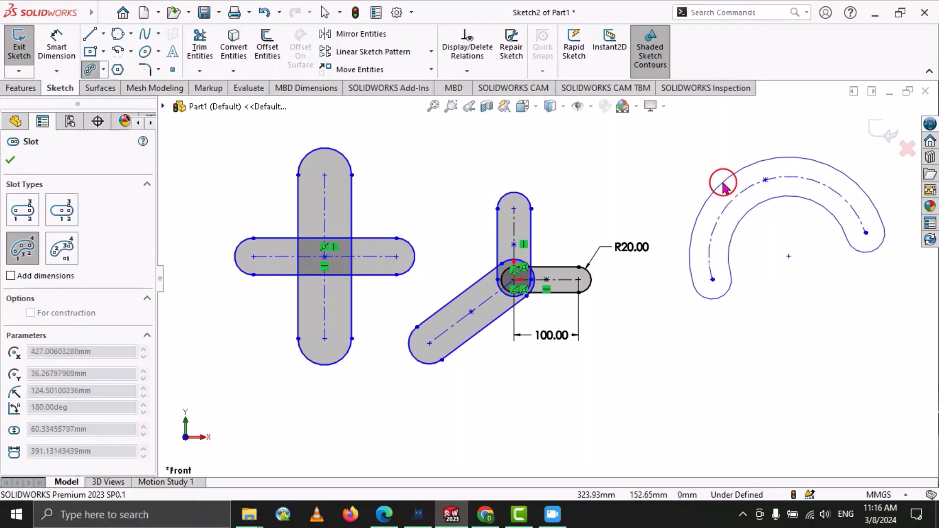
left_click(721, 181)
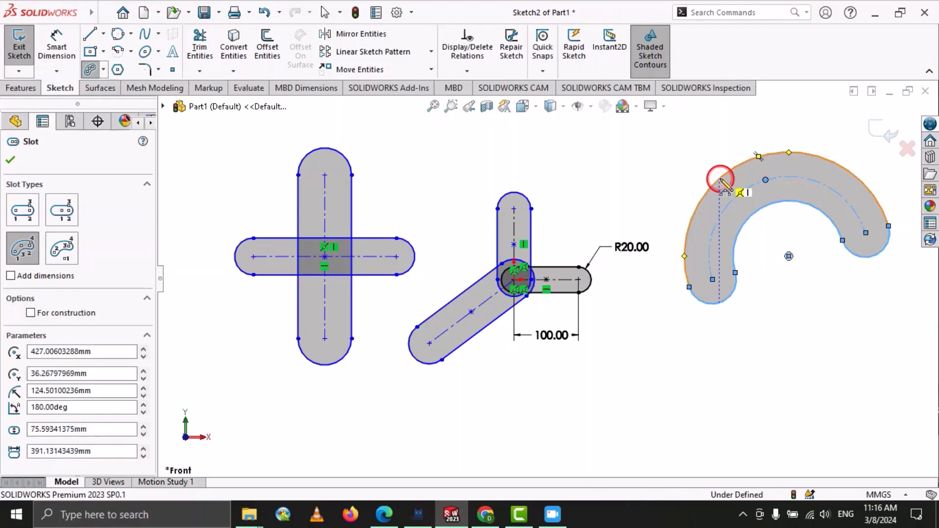
right_click(720, 179)
left_click(742, 189)
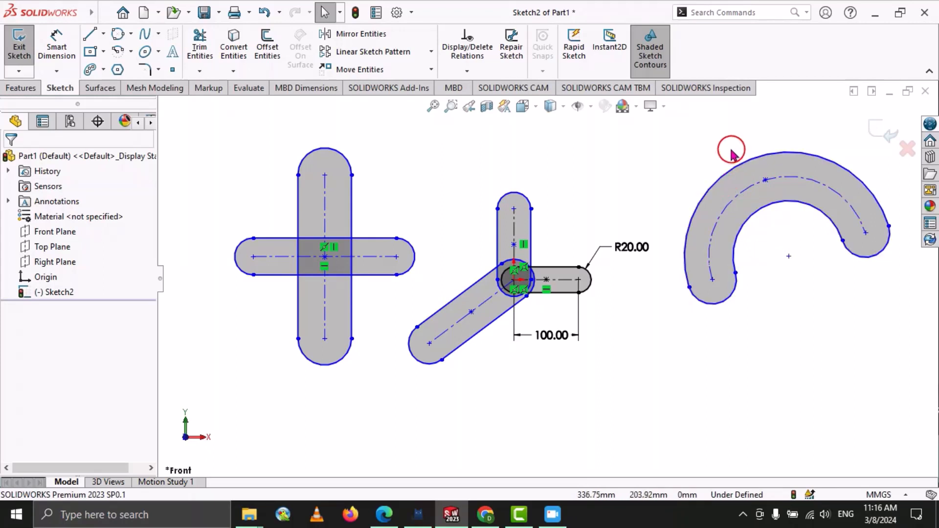
Dimension the horizontal distance between the arc slot's two end centres as 250 mm
left_click(73, 56)
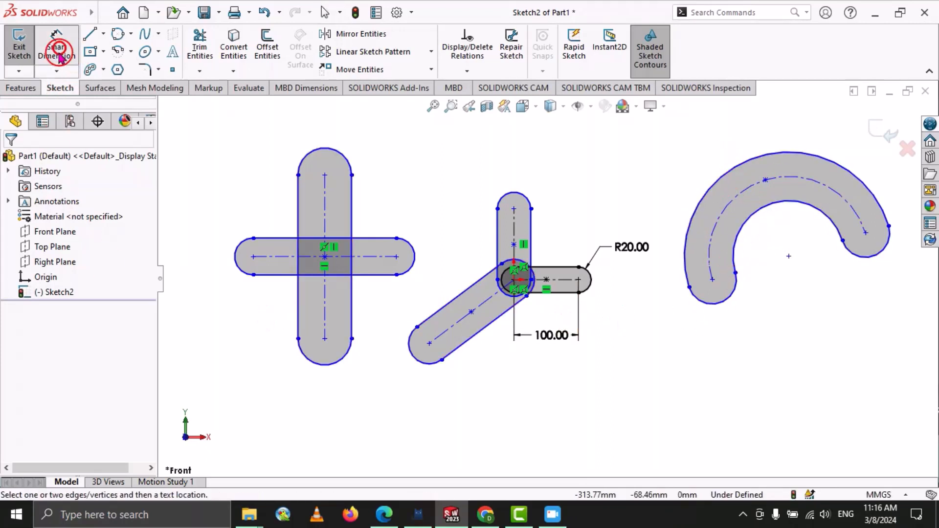
left_click(714, 281)
left_click(865, 233)
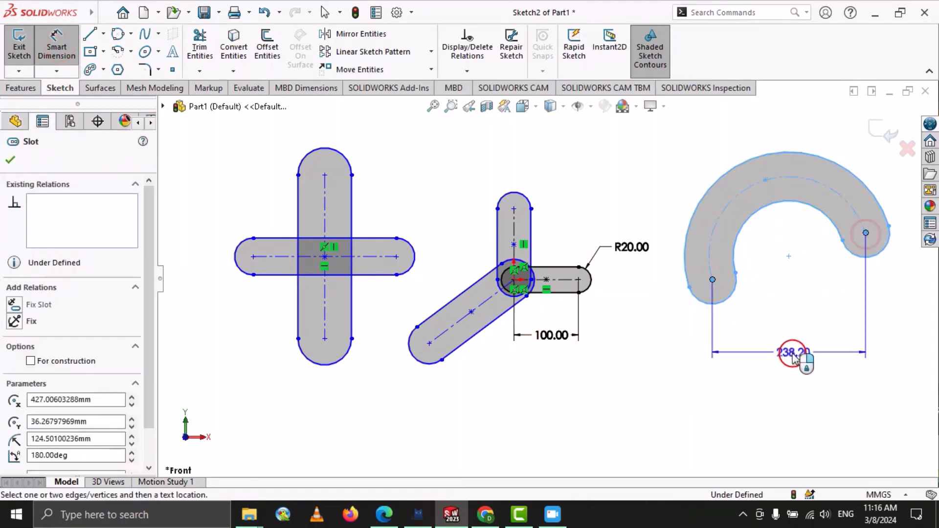
left_click(788, 351)
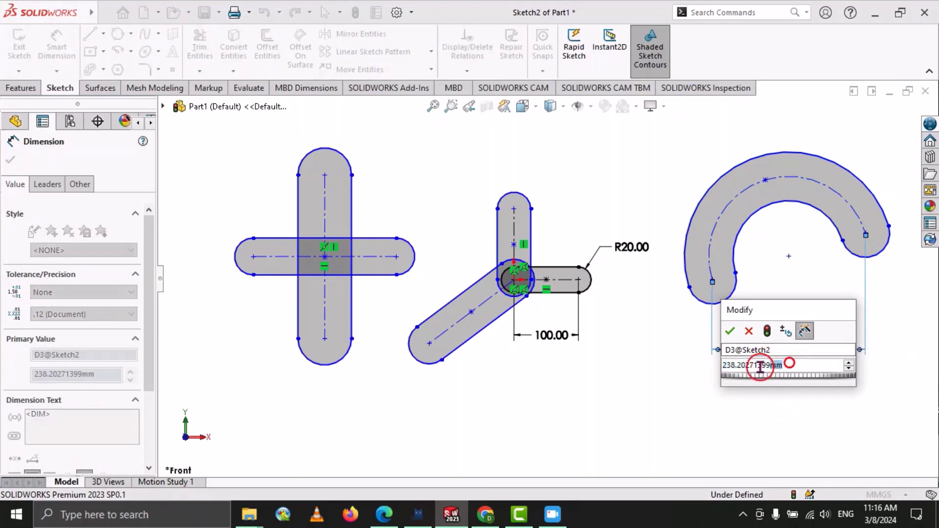
type("2")
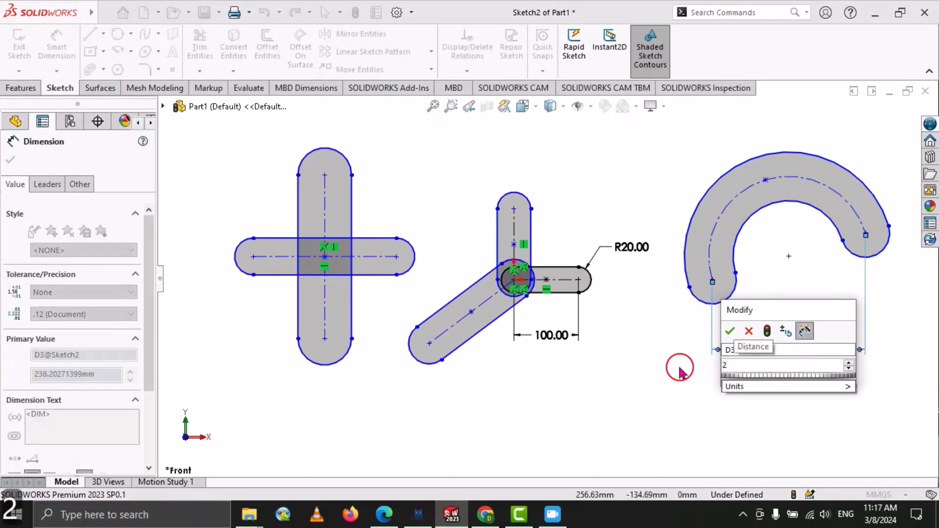
type("50")
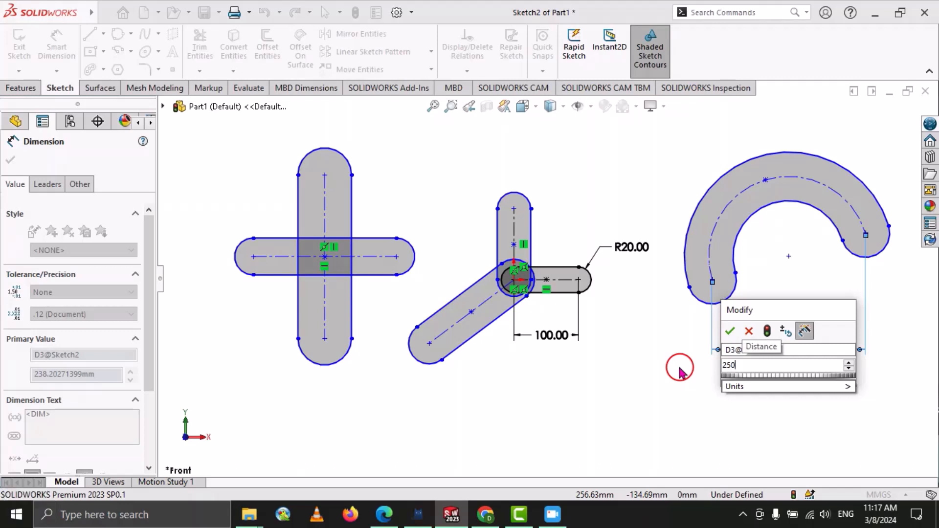
key("Return")
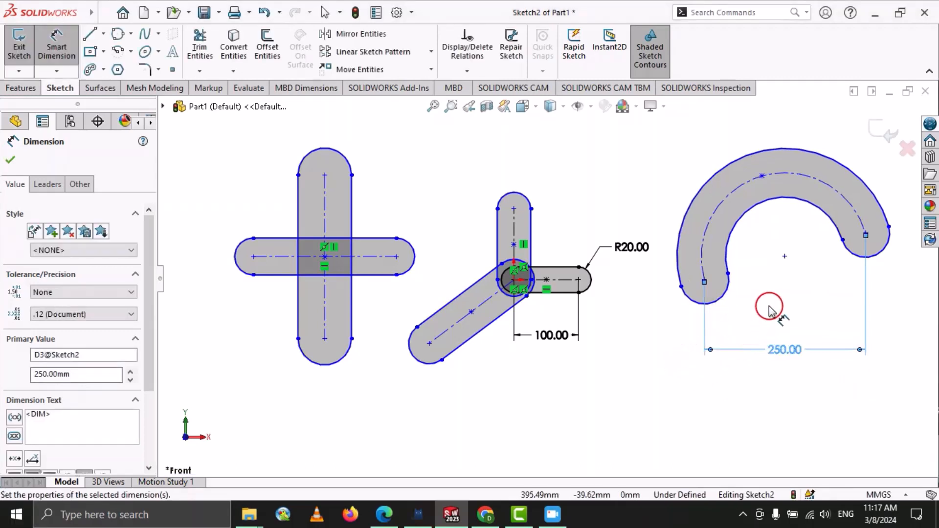
Dimension the arc slot's left end arc with a radius of 20 mm
left_click(697, 309)
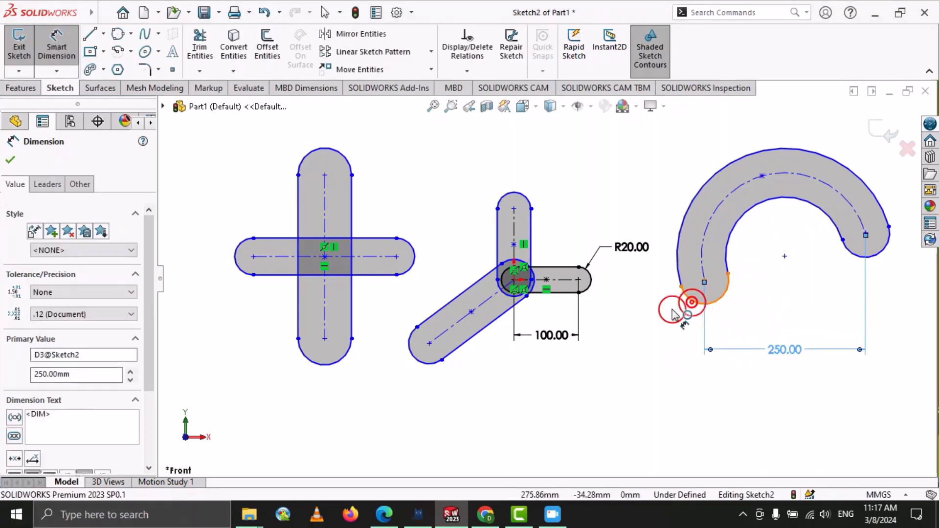
left_click(619, 381)
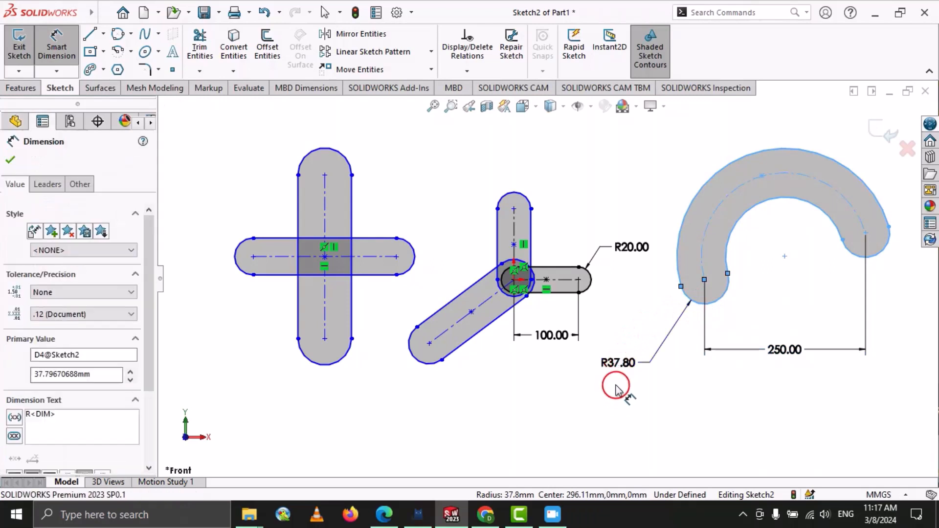
type("20")
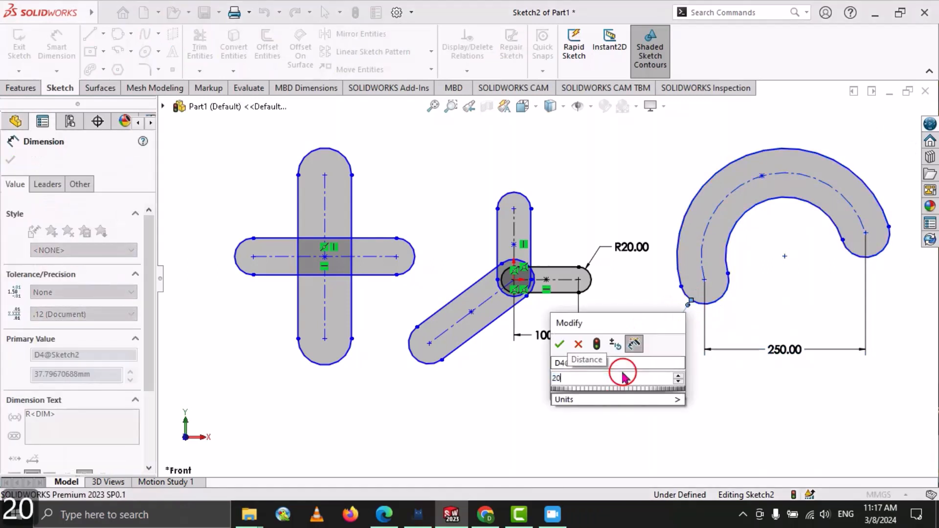
key("Return")
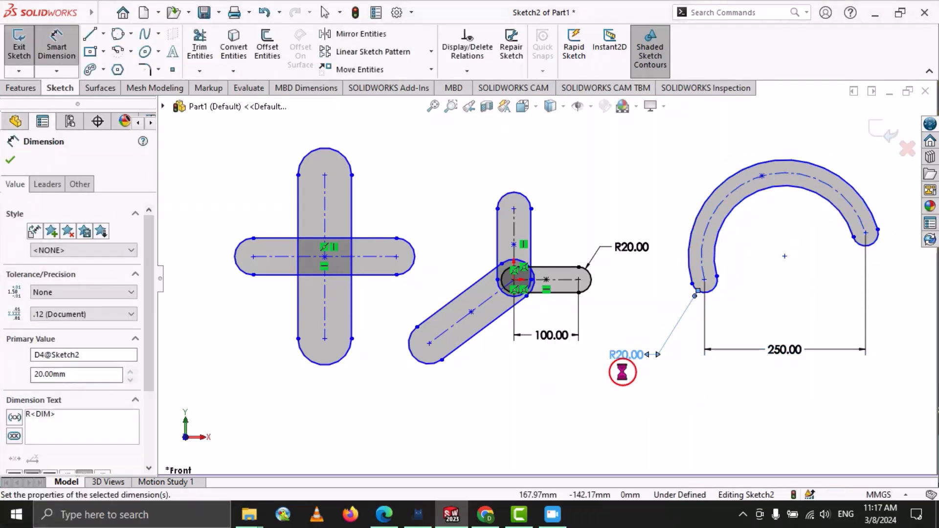
left_click(18, 160)
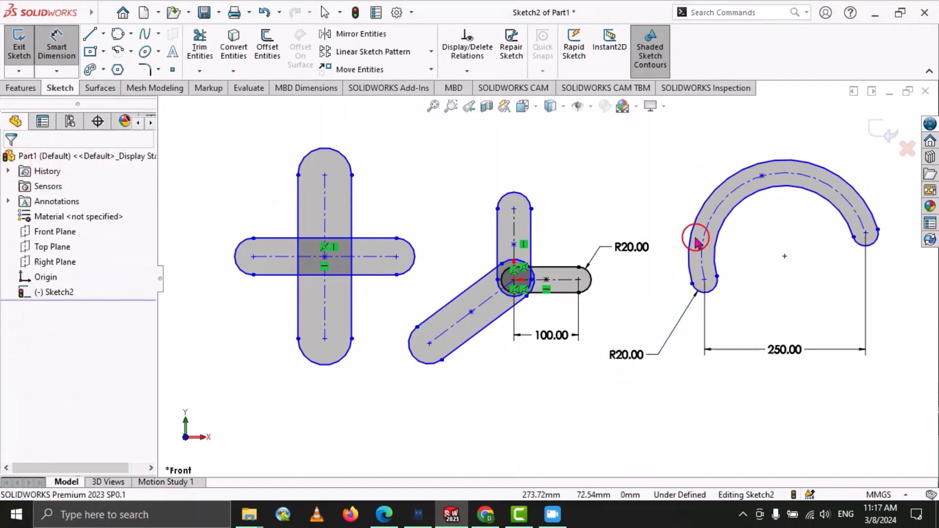
key("Escape")
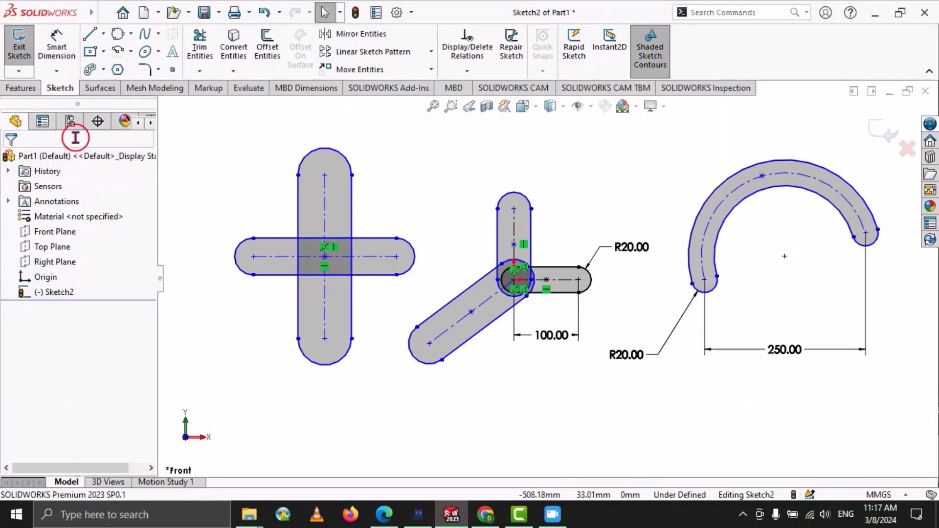
left_click(104, 70)
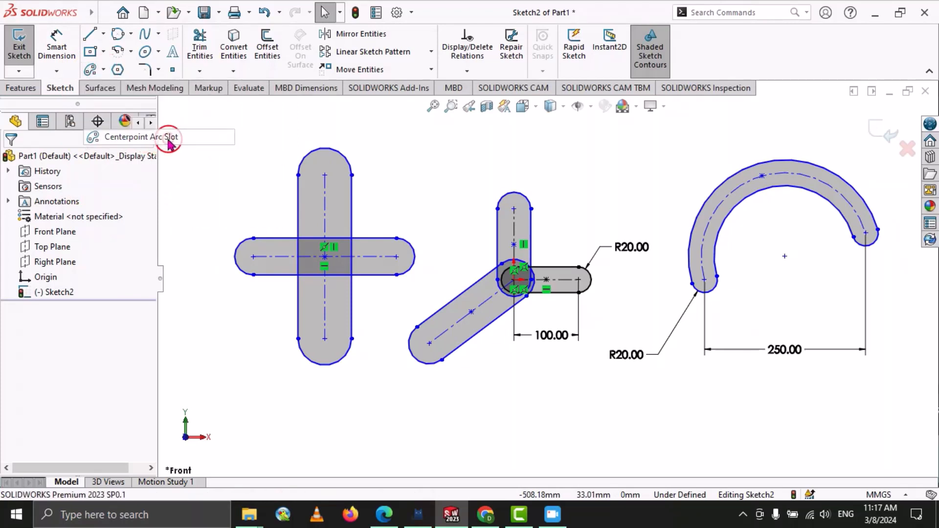
left_click(147, 137)
scroll(543, 377, "up", 3)
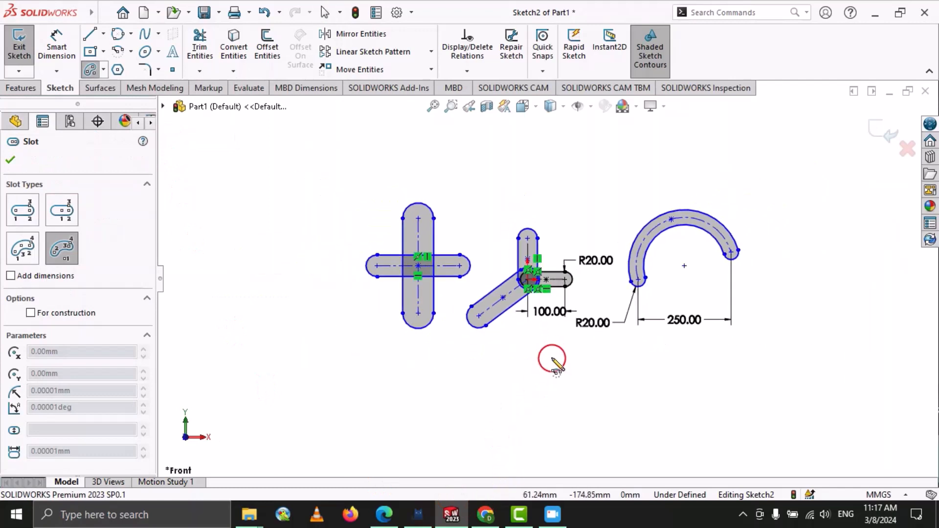
scroll(538, 430, "down", 2)
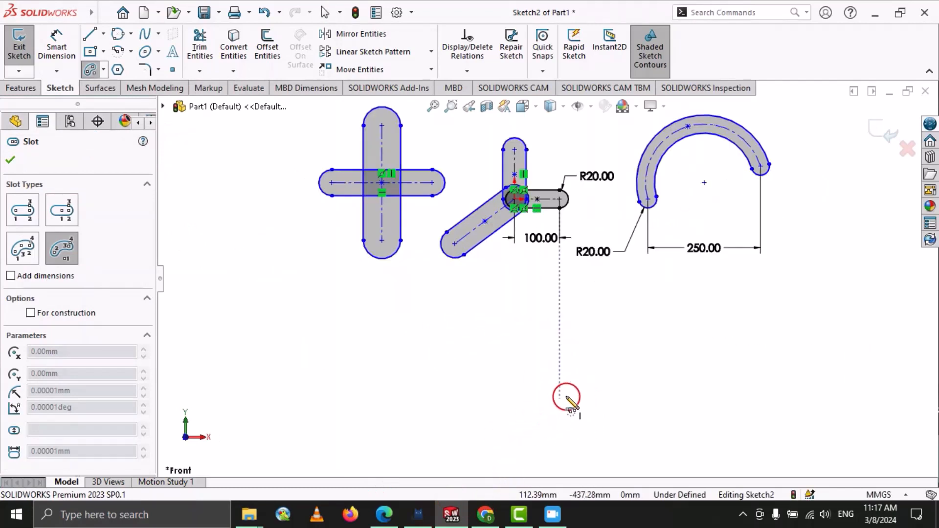
left_click(526, 403)
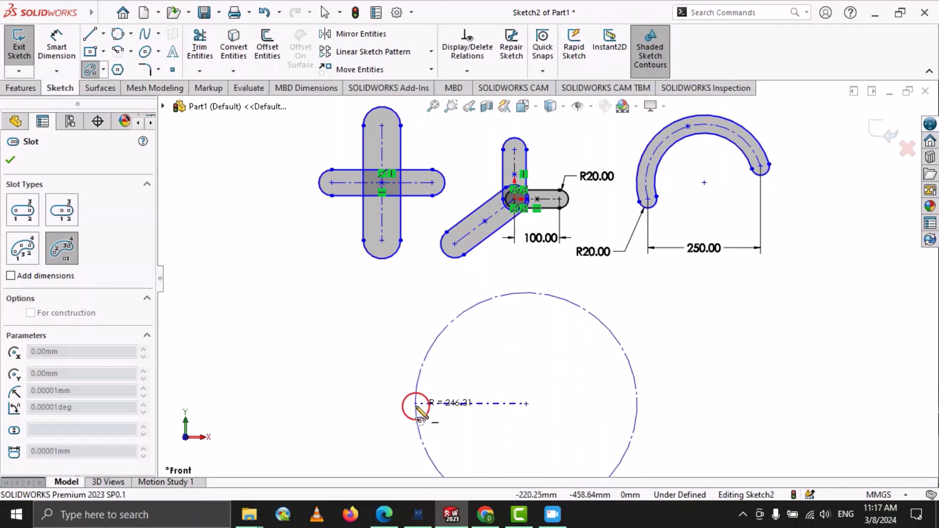
left_click(416, 404)
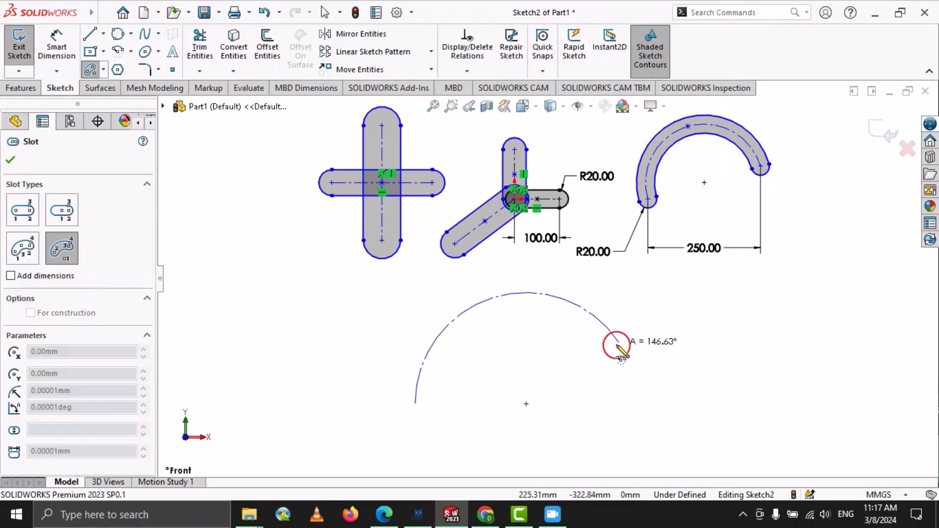
left_click(618, 343)
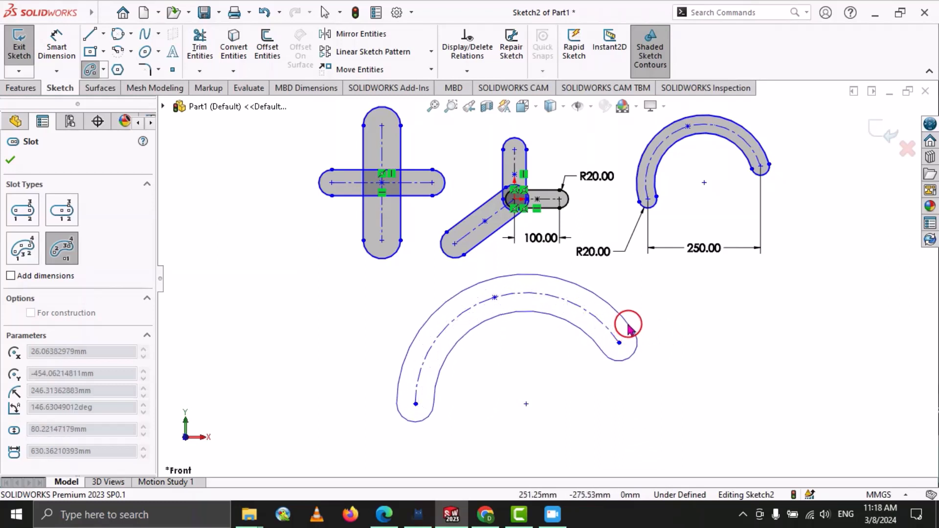
right_click(628, 325)
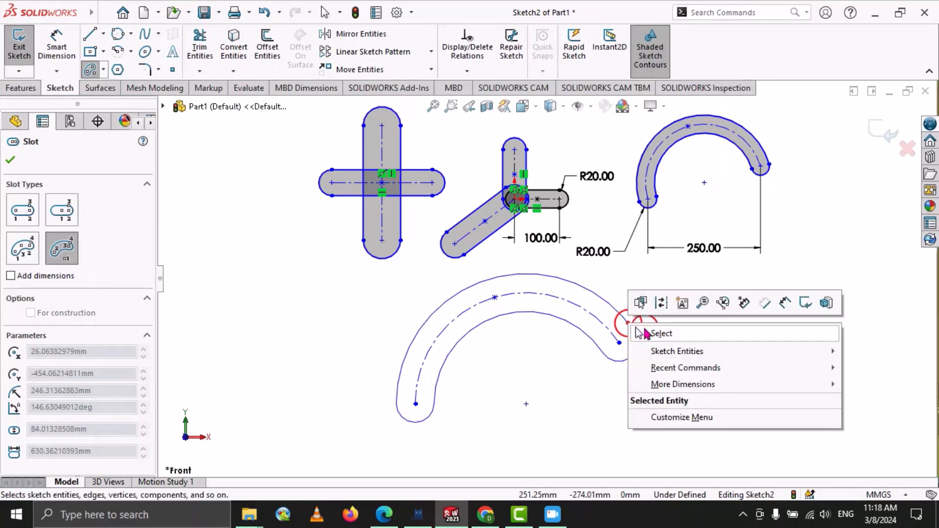
left_click(647, 329)
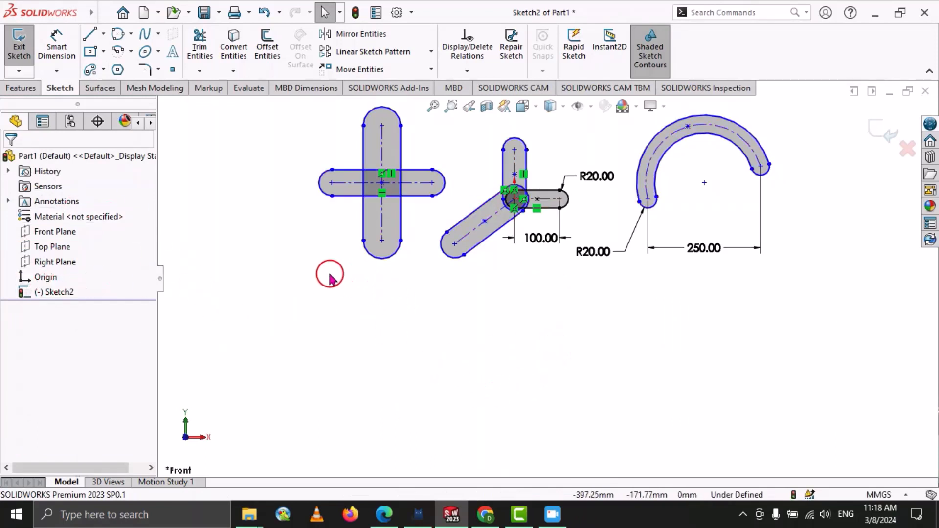
Sketch a centerpoint arc slot below the existing slots, opening to the right, with about 230 mm radius, 329° arc and 90.5 mm width
left_click(90, 71)
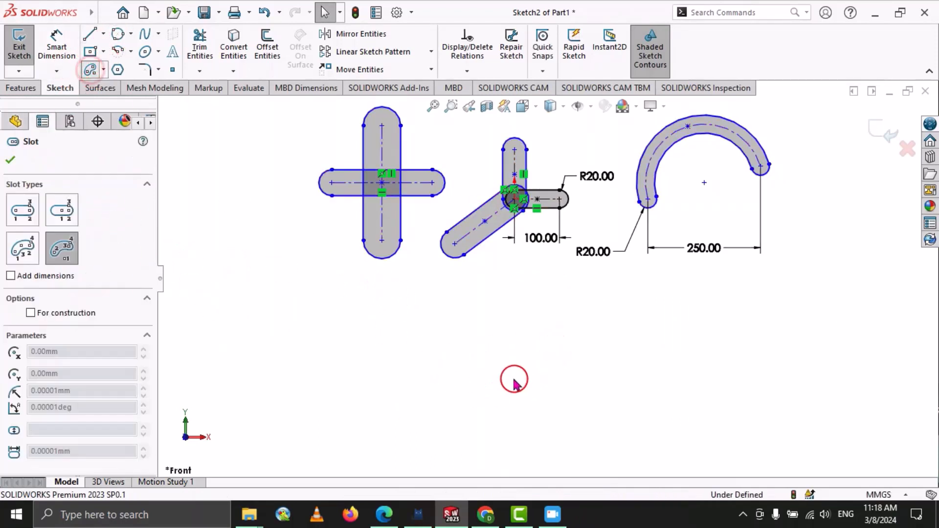
left_click(460, 393)
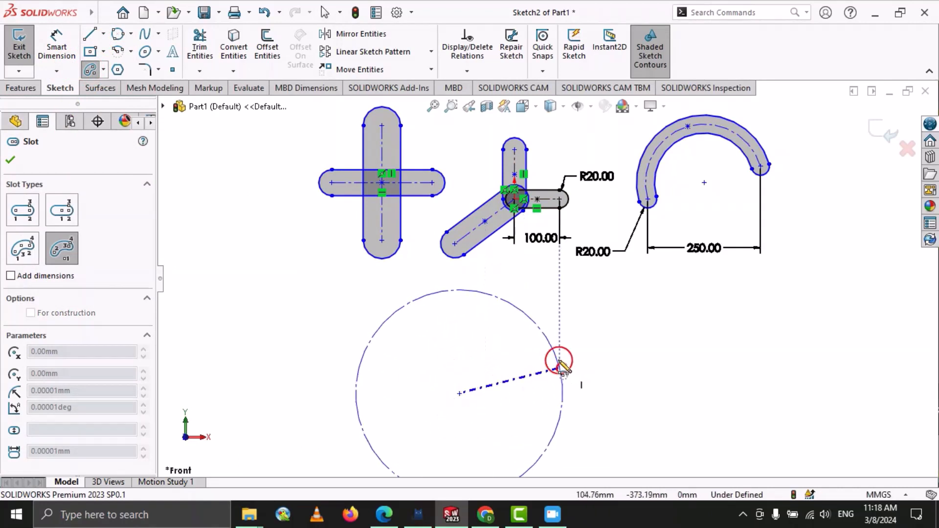
left_click(559, 361)
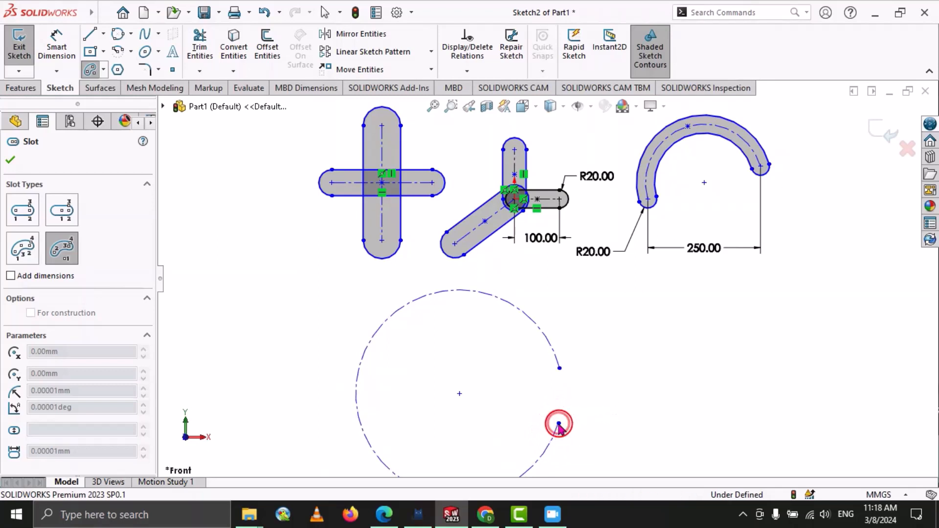
left_click(558, 425)
left_click(569, 440)
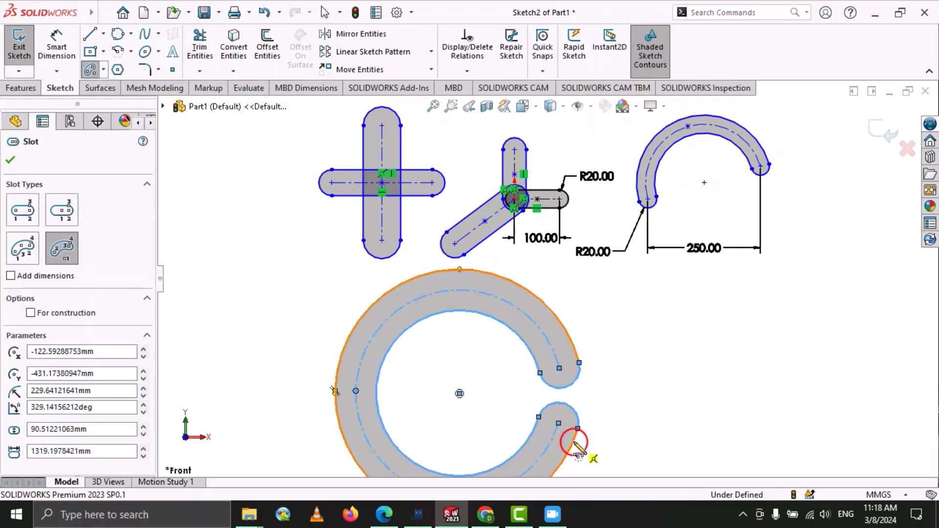
right_click(568, 441)
left_click(633, 404)
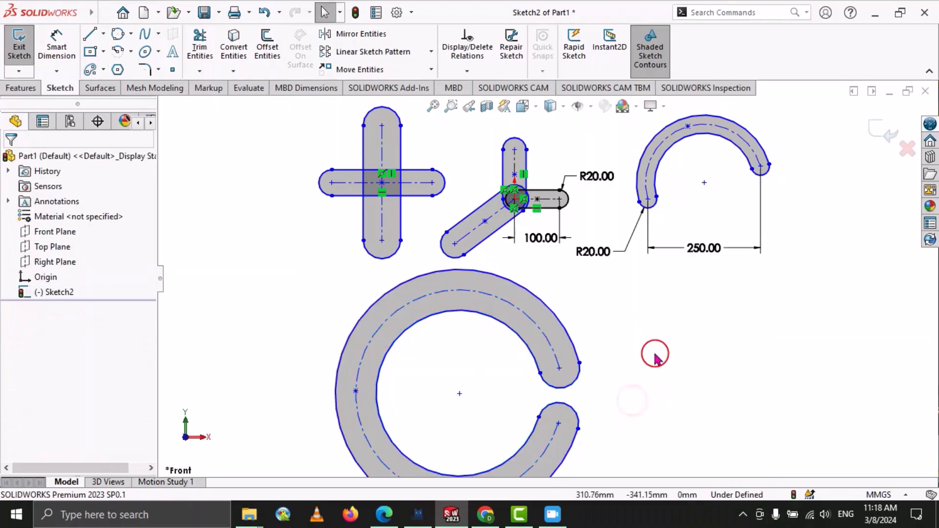
Review the available slot types and examine the straight and arc slots drawn in the sketch
scroll(650, 356, "up", 3)
scroll(529, 313, "down", 2)
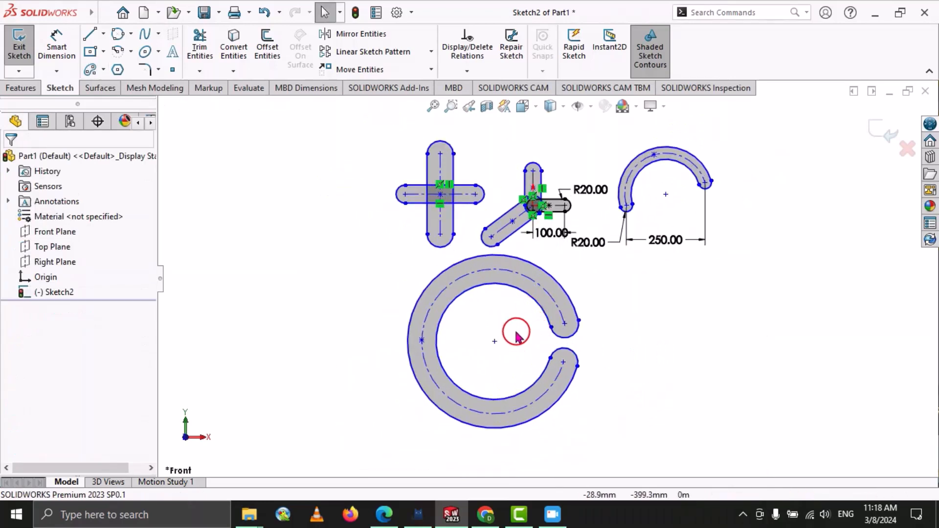
left_click(105, 69)
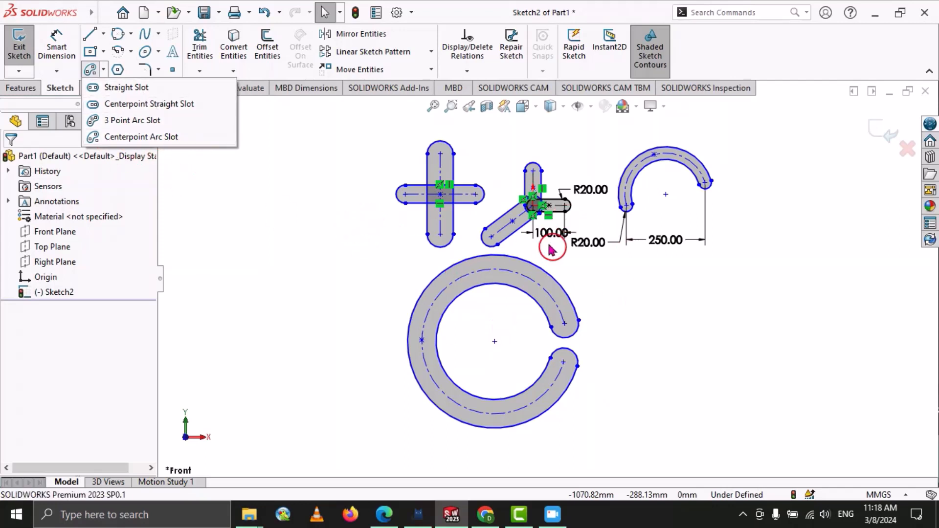
left_click(276, 219)
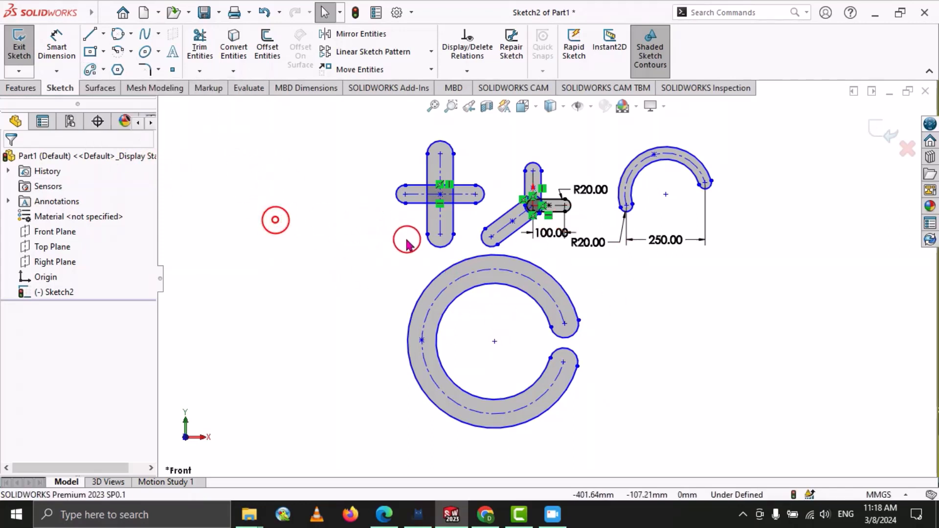
scroll(407, 239, "up", 2)
scroll(543, 323, "down", 1)
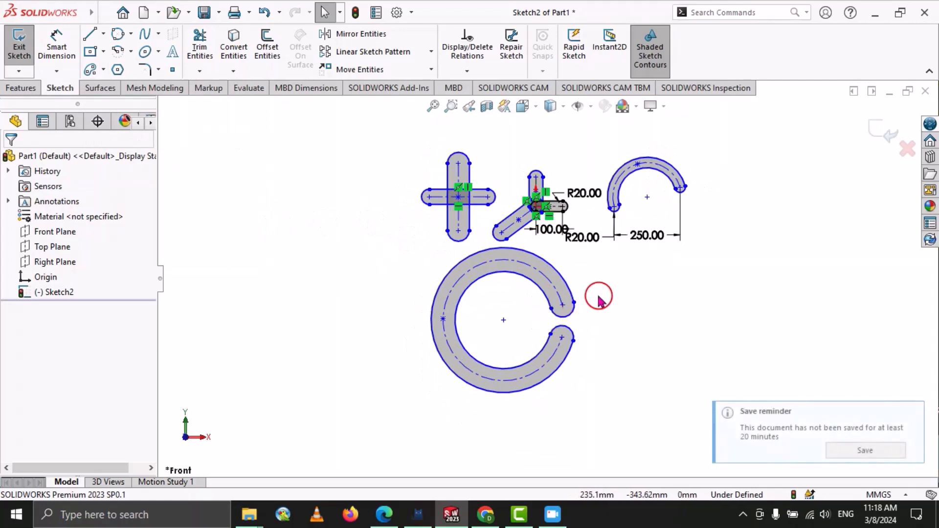
scroll(573, 264, "down", 1)
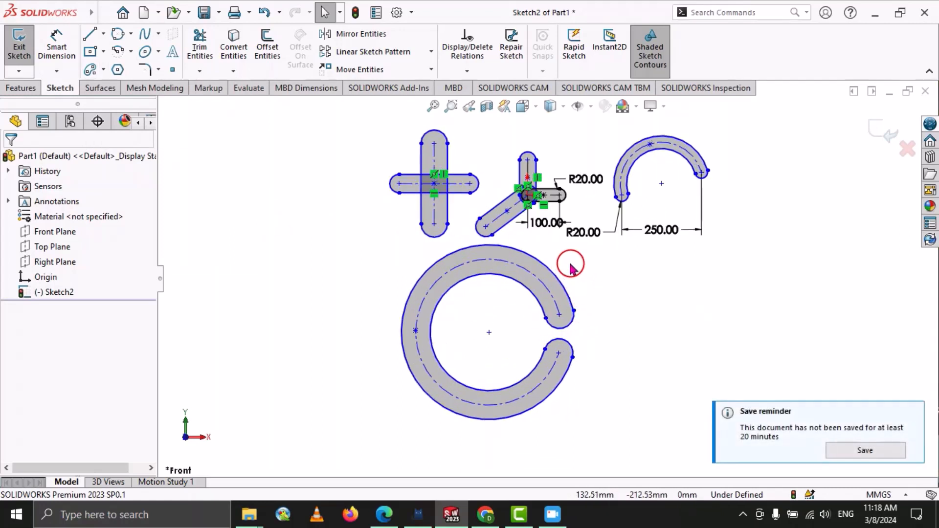
scroll(564, 266, "up", 1)
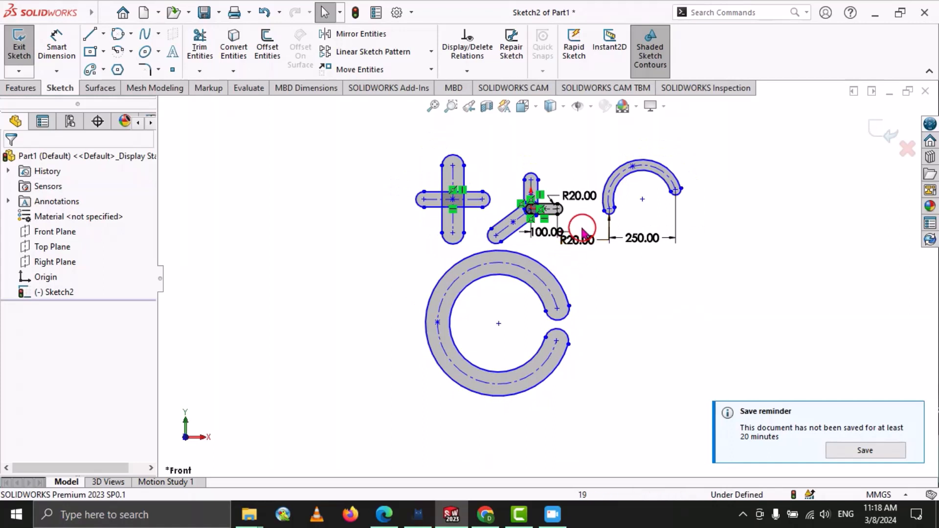
scroll(514, 249, "down", 1)
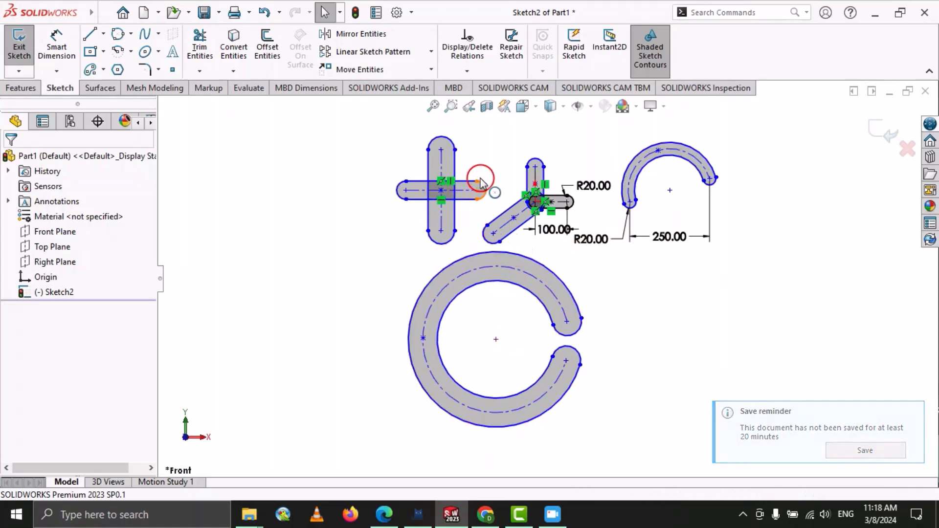
scroll(472, 184, "down", 1)
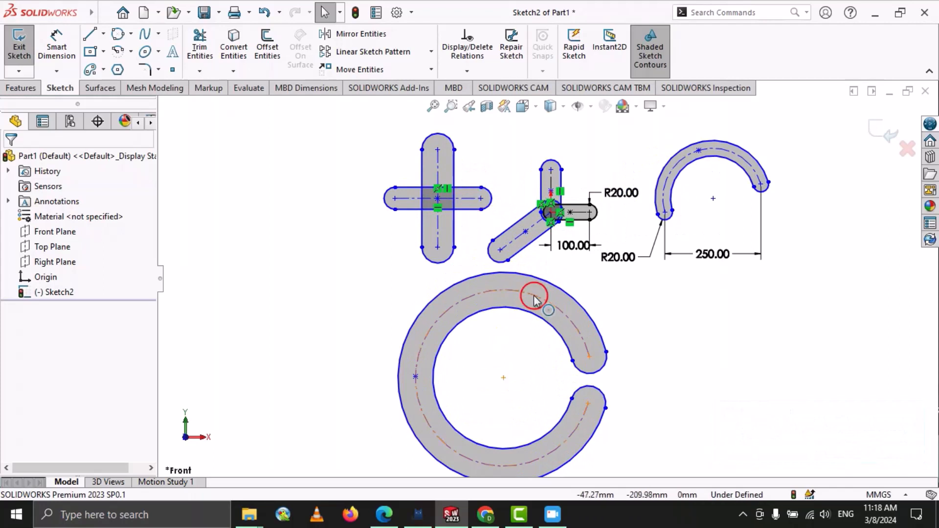
scroll(524, 289, "up", 1)
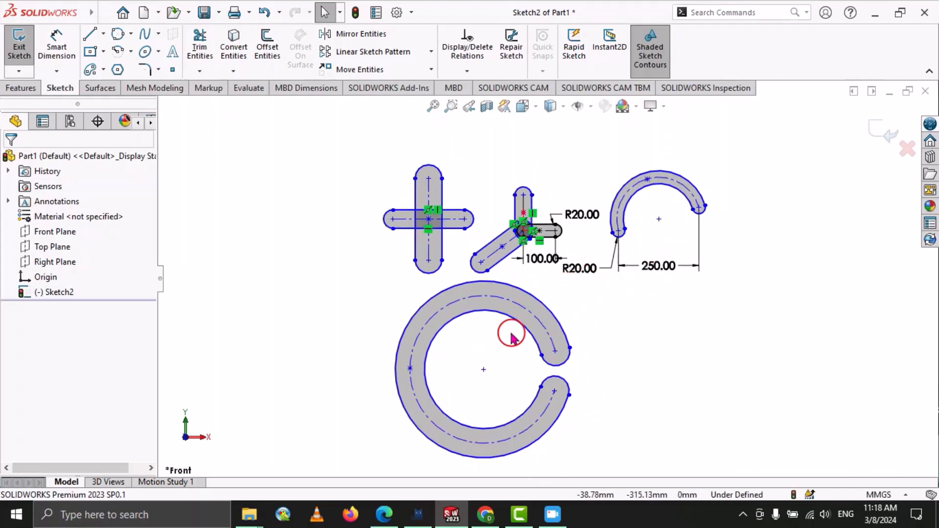
Delete the vertical centerpoint straight slot that crosses the left horizontal slot
scroll(486, 266, "down", 2)
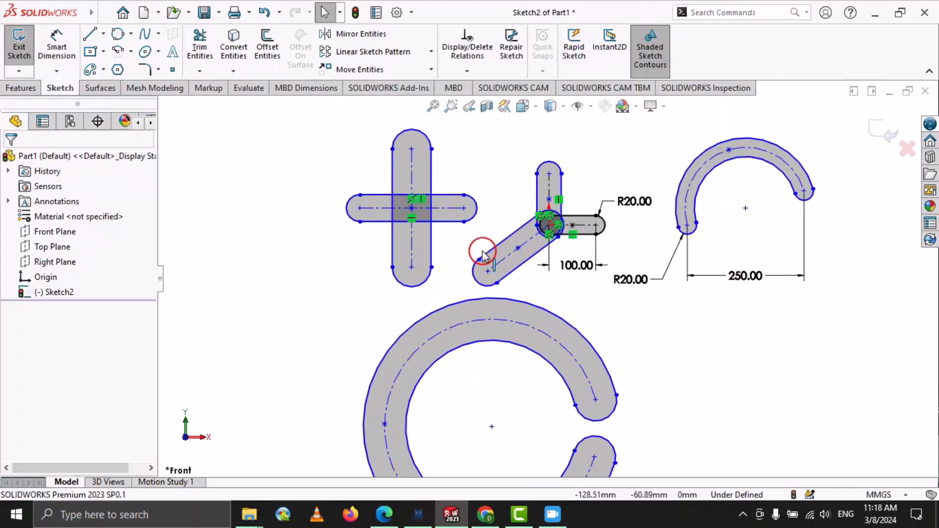
left_click(401, 159)
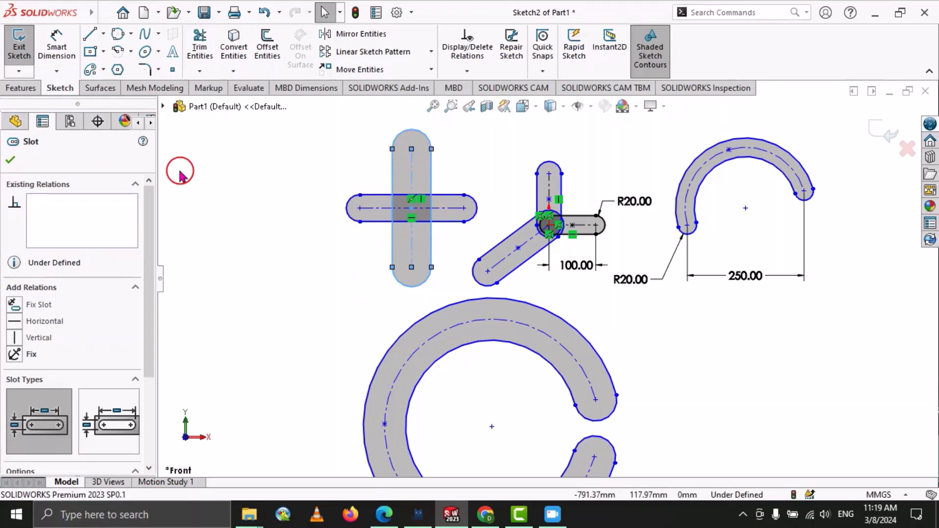
key("Delete")
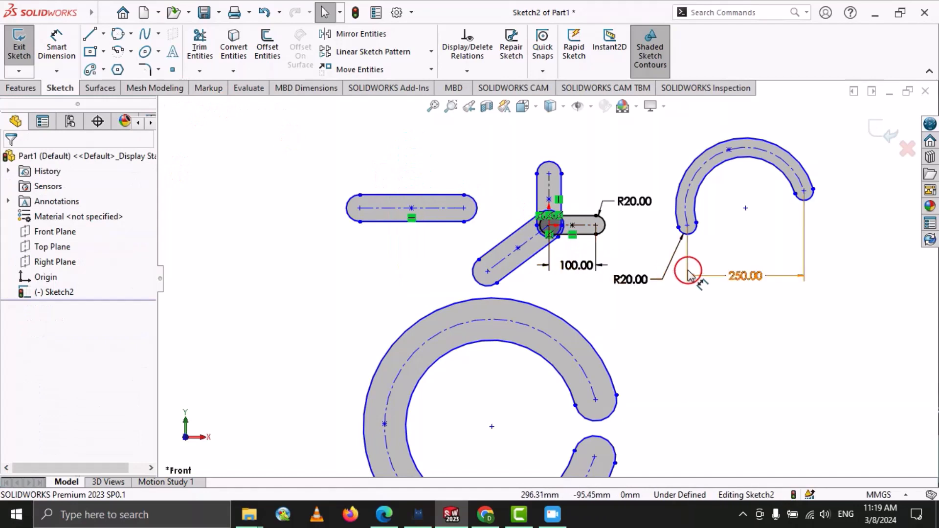
Delete the inclined straight slot that starts at the origin
scroll(608, 264, "up", 2)
scroll(552, 237, "down", 6)
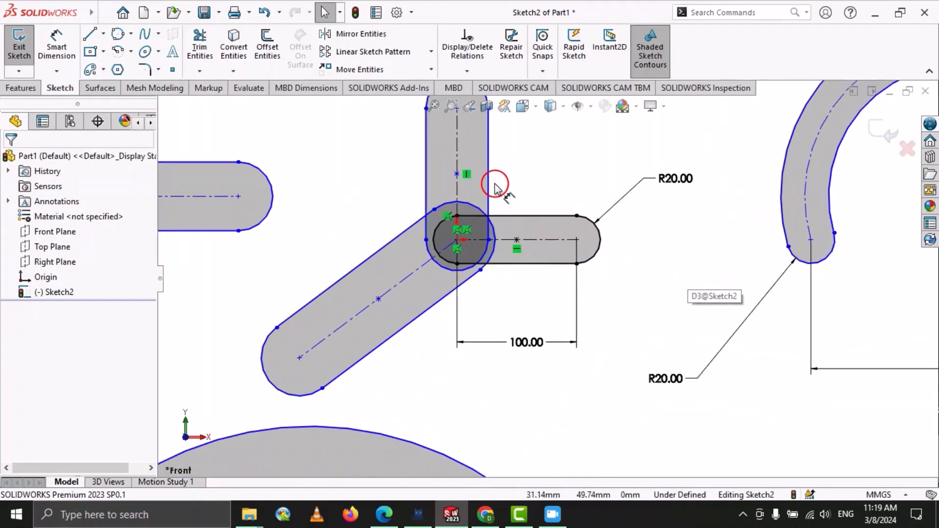
scroll(498, 184, "up", 2)
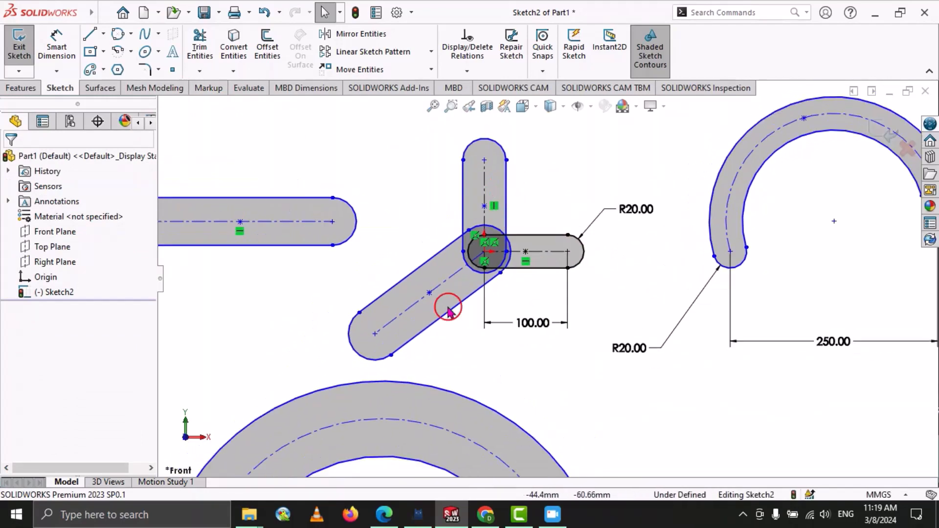
left_click(406, 283)
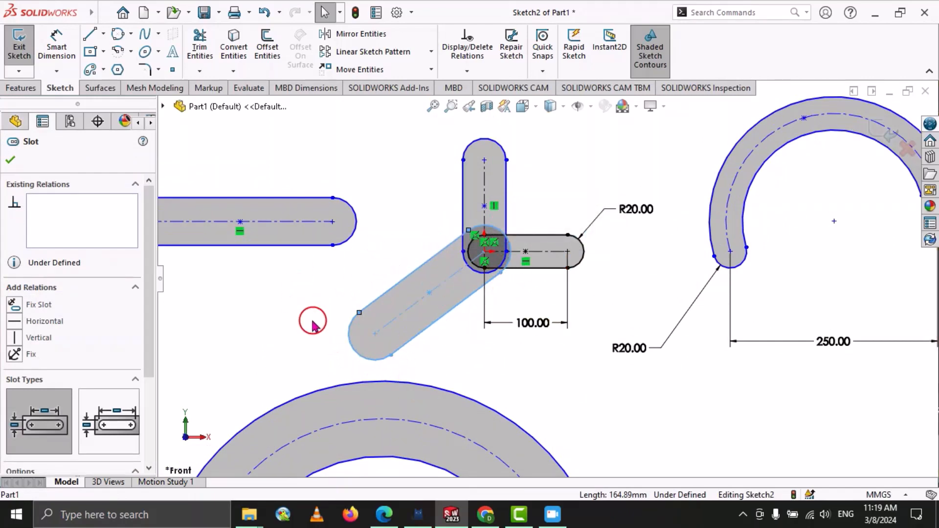
key("Delete")
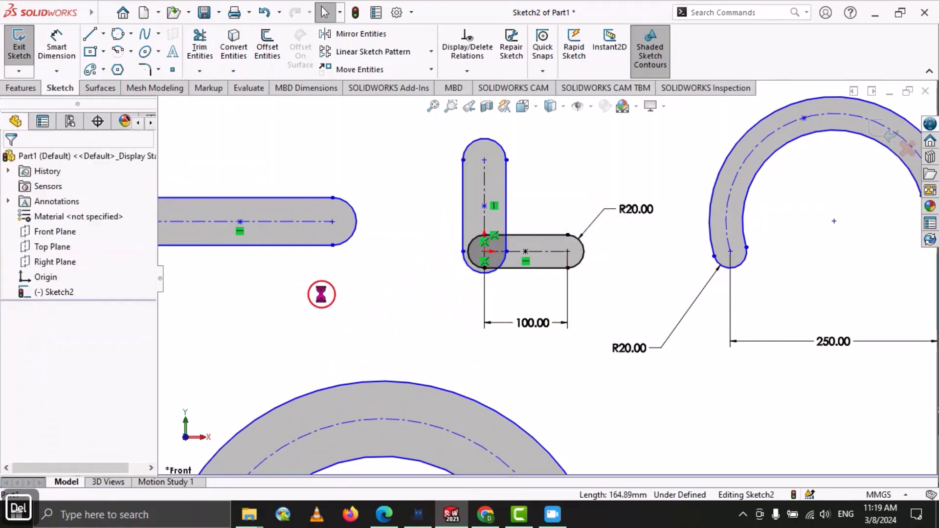
Delete the remaining horizontal slot to the left of the origin
key("z")
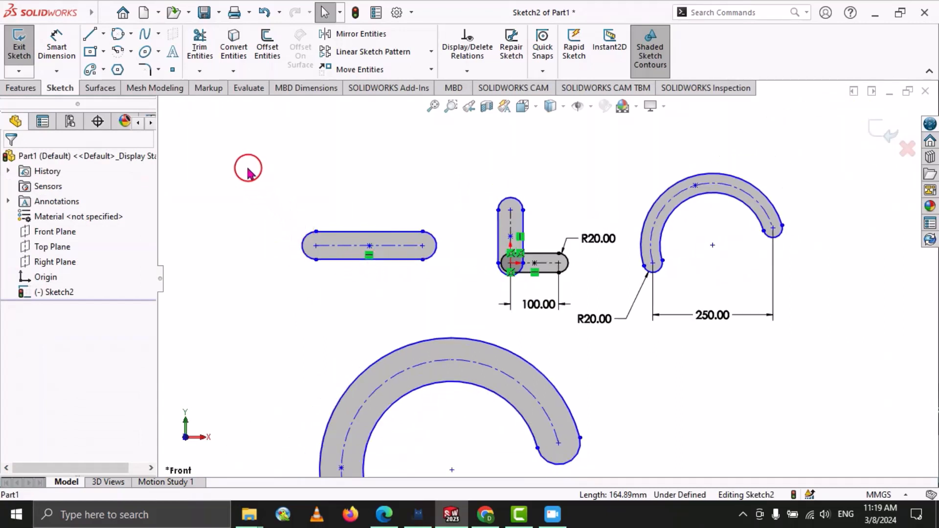
left_click_drag(248, 169, 473, 313)
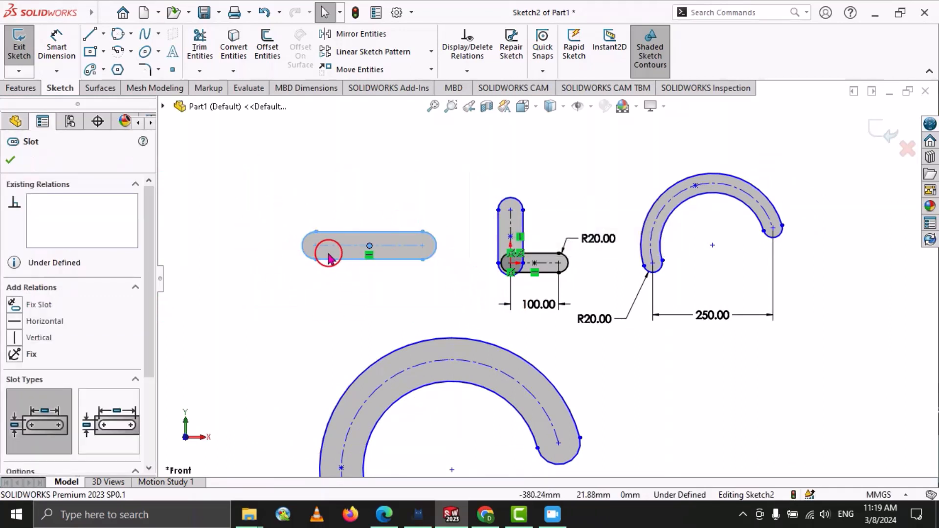
key("Delete")
key("f")
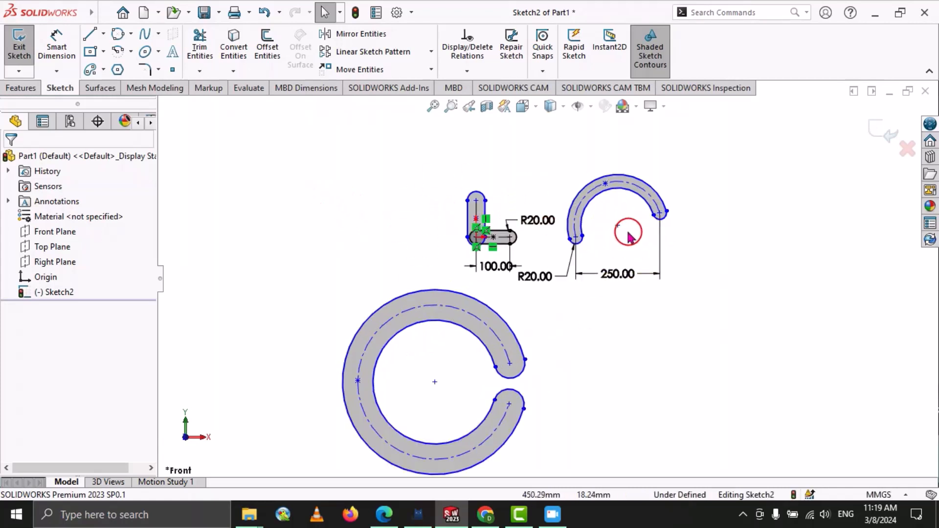
scroll(621, 220, "down", 3)
scroll(618, 222, "up", 1)
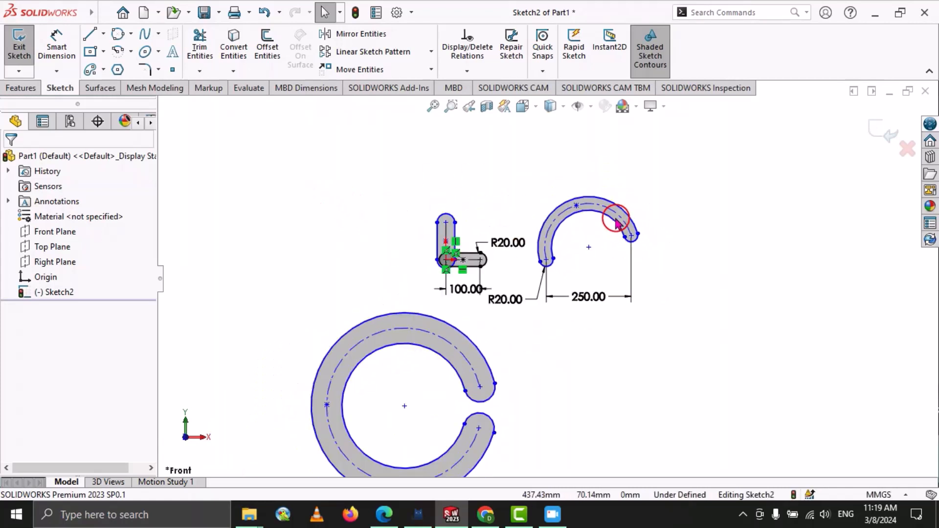
scroll(617, 222, "up", 4)
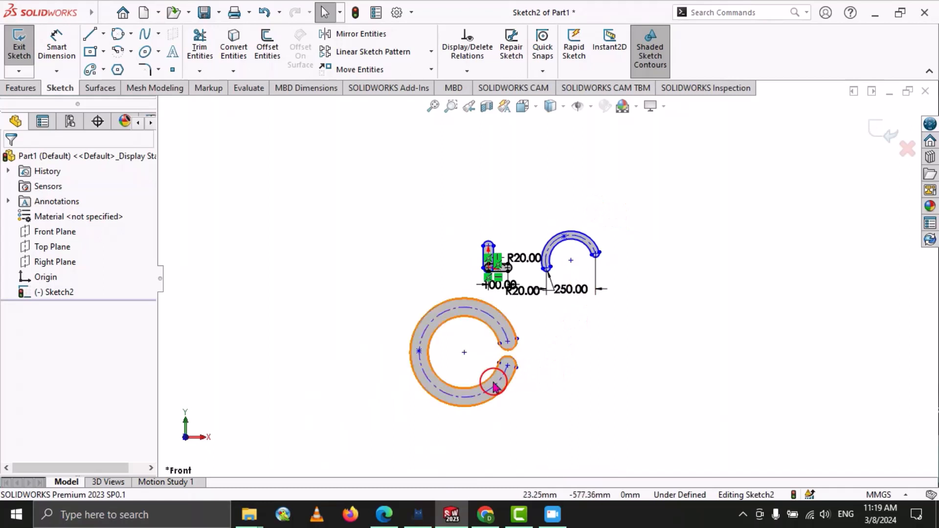
scroll(494, 386, "down", 1)
scroll(494, 386, "down", 1)
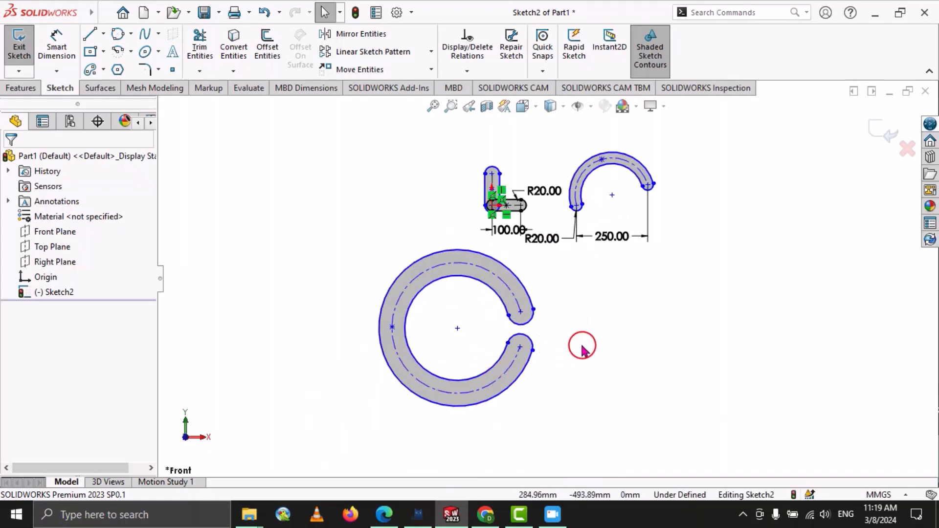